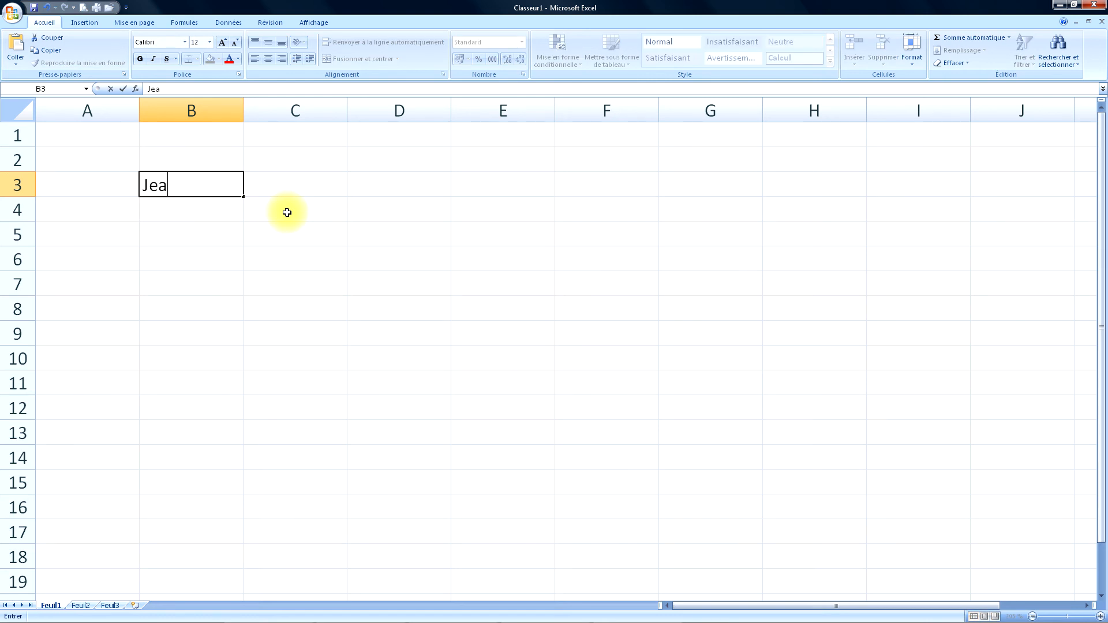
- Finish the student's first name in B3 and enter the subject headers français, maths and techno in C3 to E3
{"action": "key", "text": "Tab"}
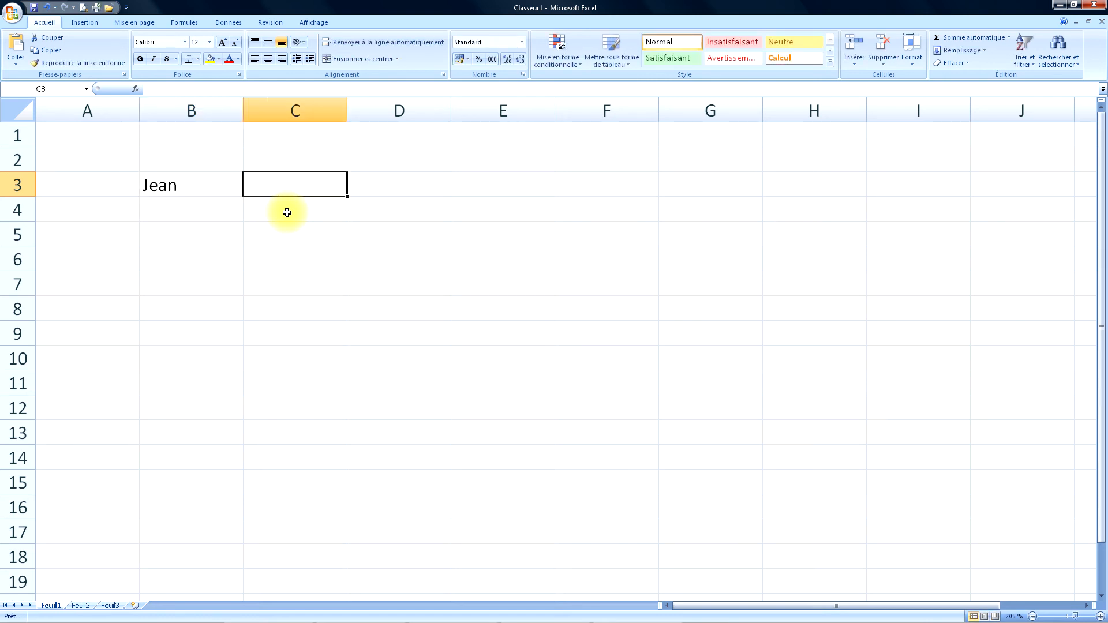
{"action": "type", "text": "fra"}
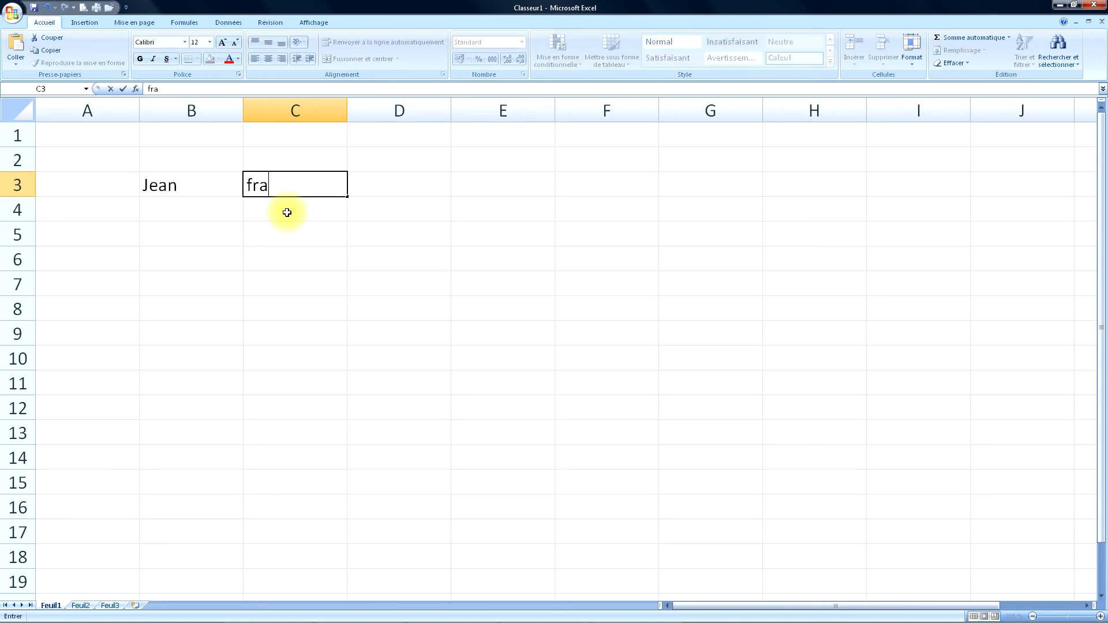
{"action": "type", "text": "nçais"}
{"action": "key", "text": "Tab"}
{"action": "type", "text": "maths"}
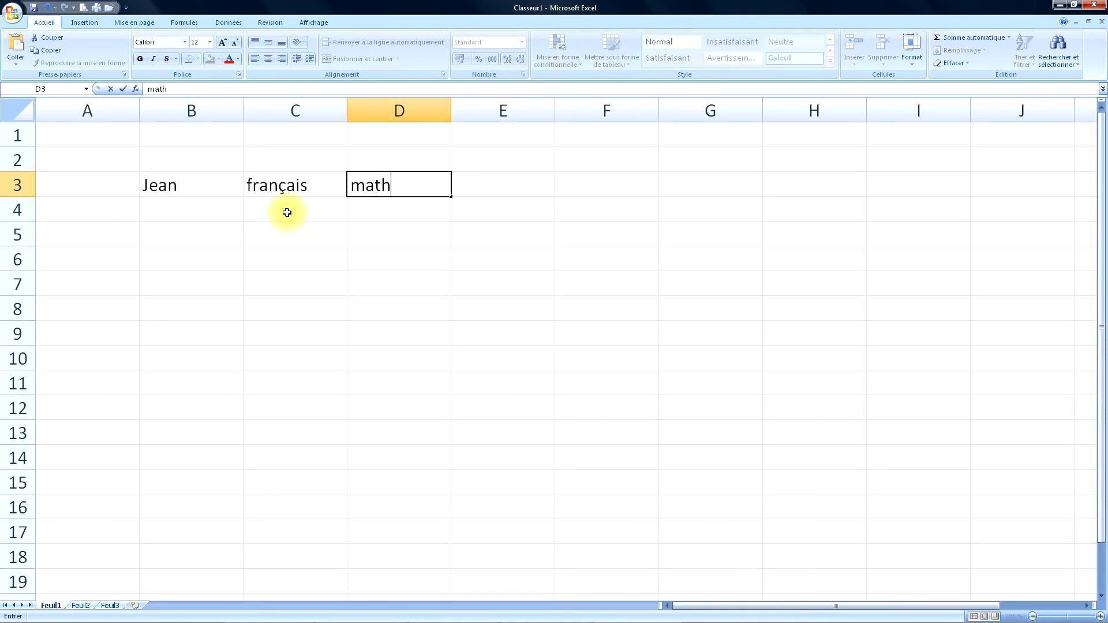
{"action": "key", "text": "Tab"}
{"action": "type", "text": "techno"}
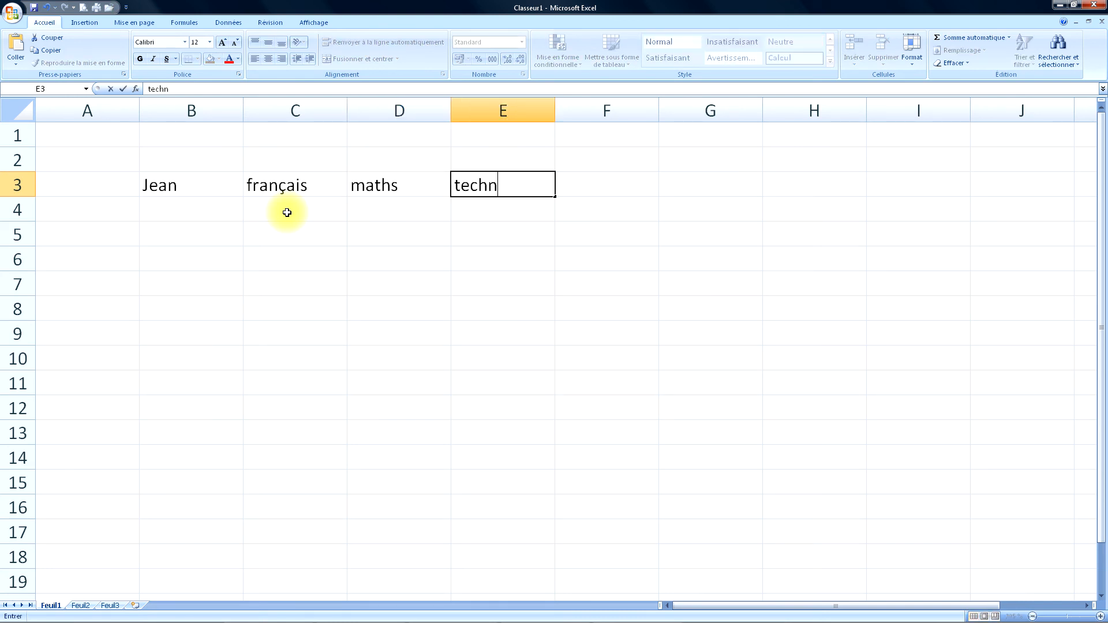
{"action": "key", "text": "Return"}
- Enter the row label "note 1" in cell B4, directly below the student's name
{"action": "key", "text": "Left"}
{"action": "key", "text": "Left"}
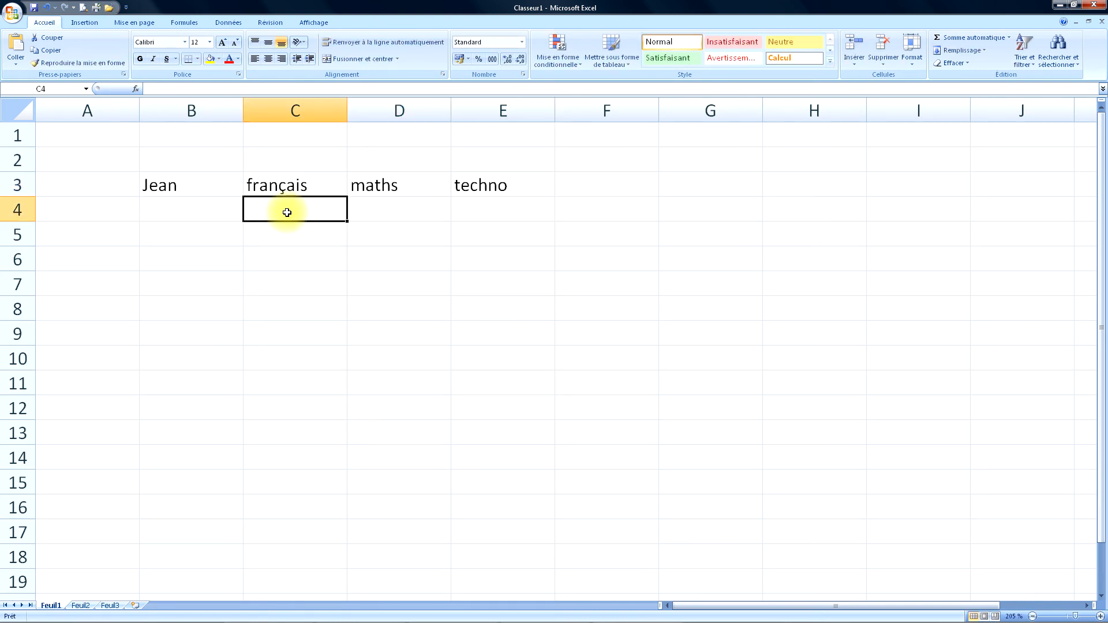
{"action": "key", "text": "Left"}
{"action": "type", "text": "note"}
{"action": "key", "text": "Return"}
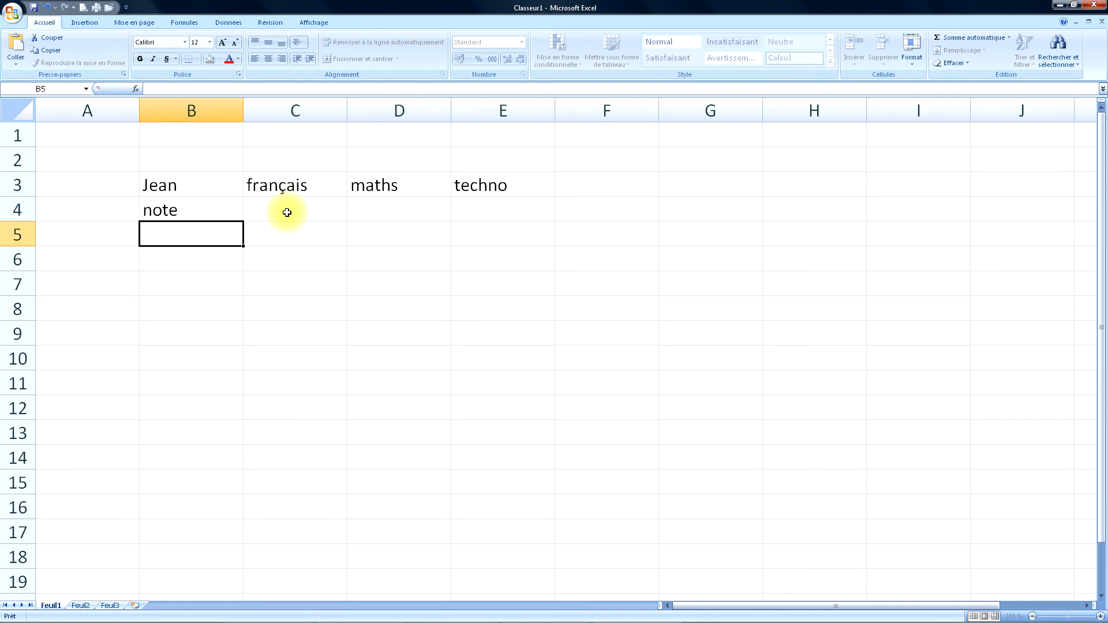
{"action": "key", "text": "Up"}
{"action": "type", "text": "note 1"}
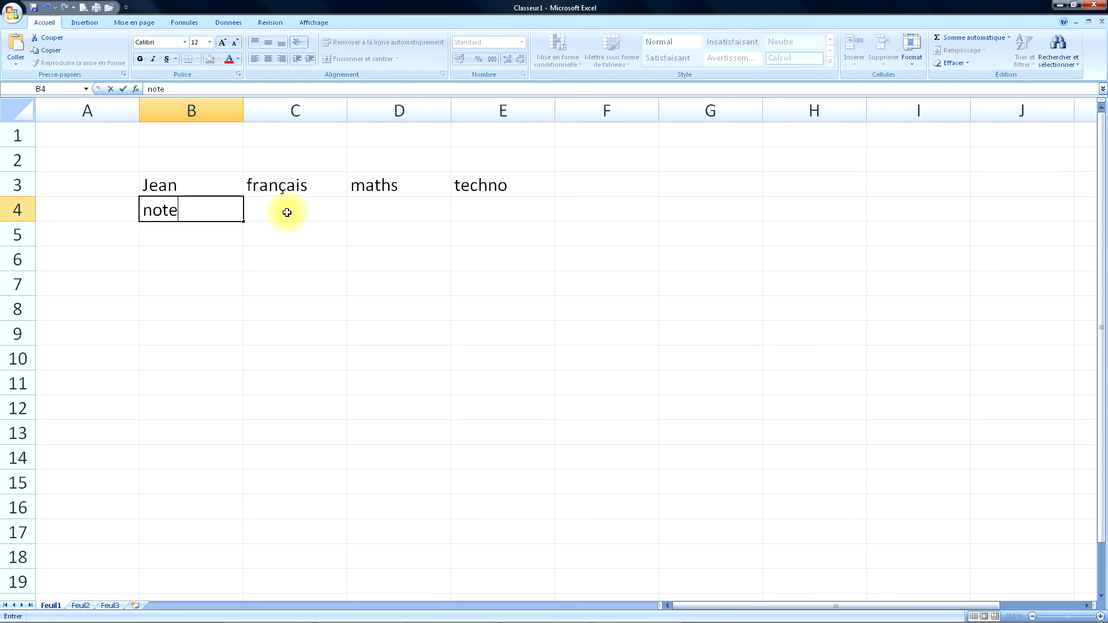
{"action": "key", "text": "Return"}
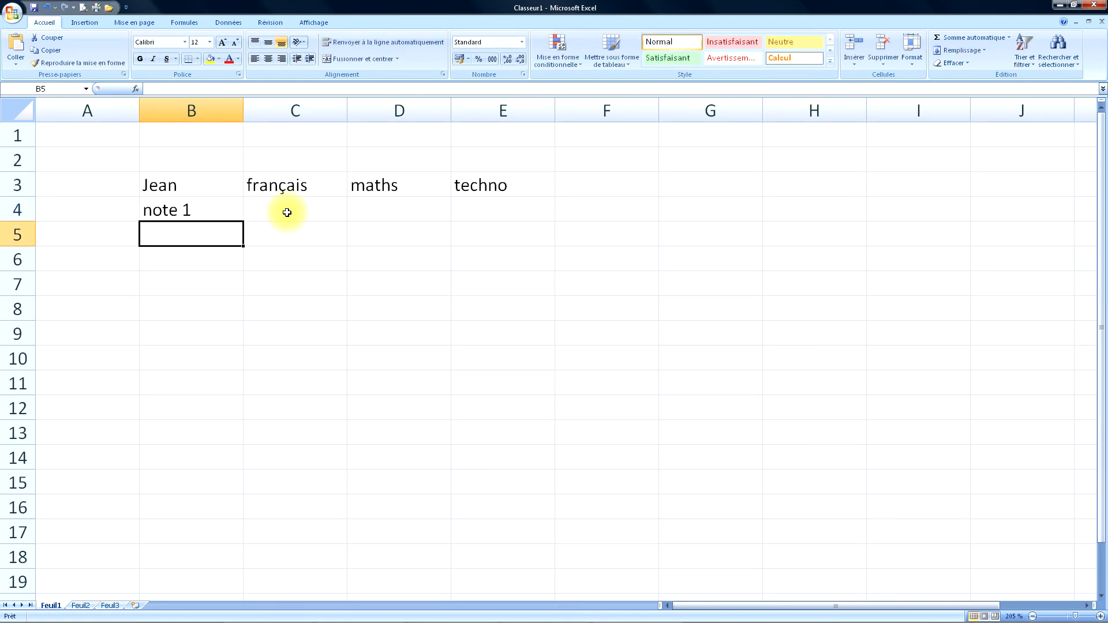
{"action": "key", "text": "Up"}
{"action": "key", "text": "Up"}
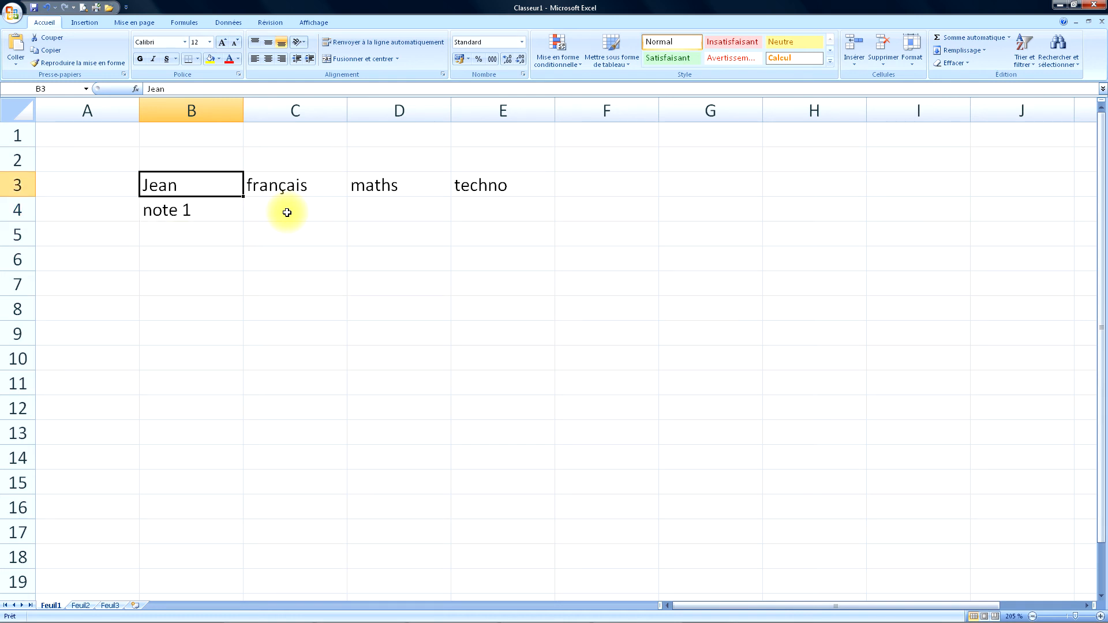
{"action": "type", "text": "Not"}
{"action": "key", "text": "BackSpace"}
{"action": "key", "text": "BackSpace"}
{"action": "key", "text": "BackSpace"}
{"action": "key", "text": "BackSpace"}
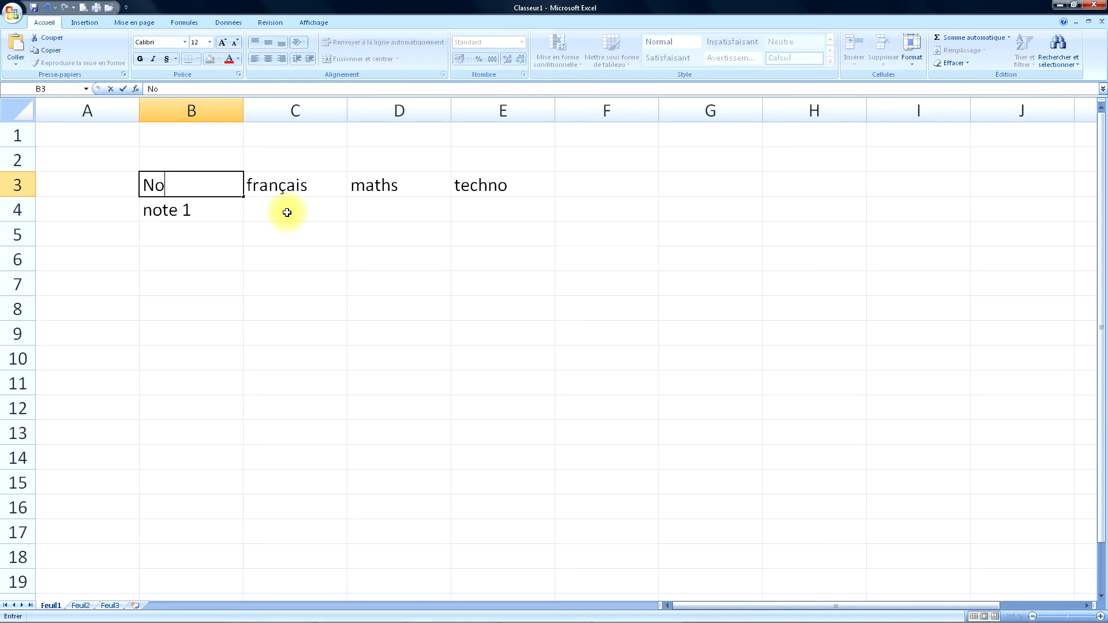
{"action": "type", "text": "Jean"}
{"action": "key", "text": "Return"}
- Enter the row labels "note 2" in B5 and "note 3" in B6
{"action": "key", "text": "Down"}
{"action": "type", "text": "note 2"}
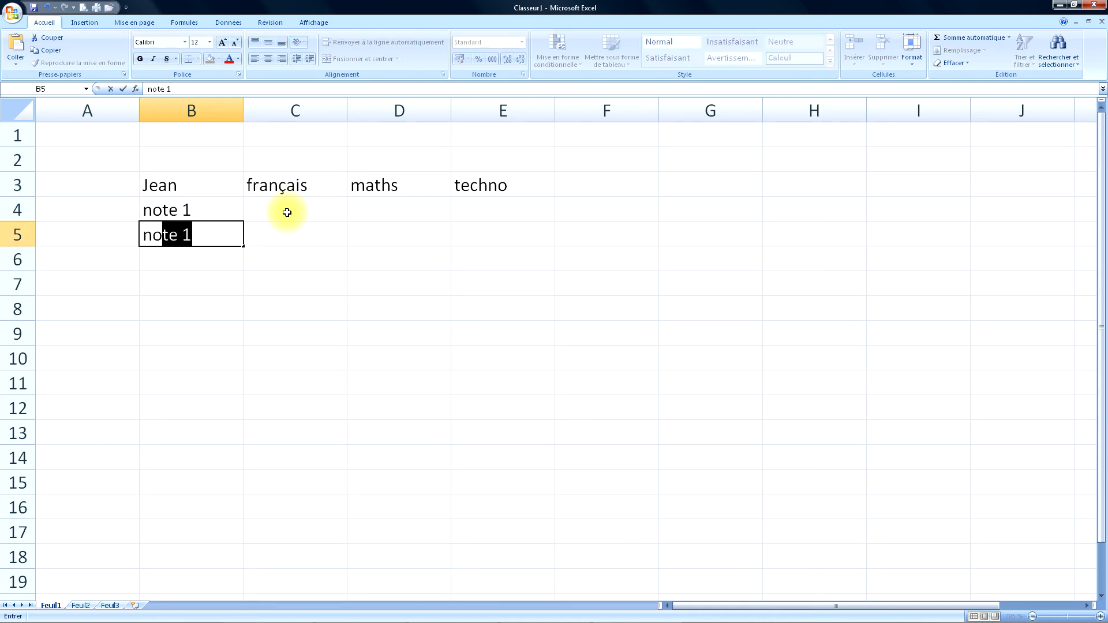
{"action": "key", "text": "Return"}
{"action": "type", "text": "note 3"}
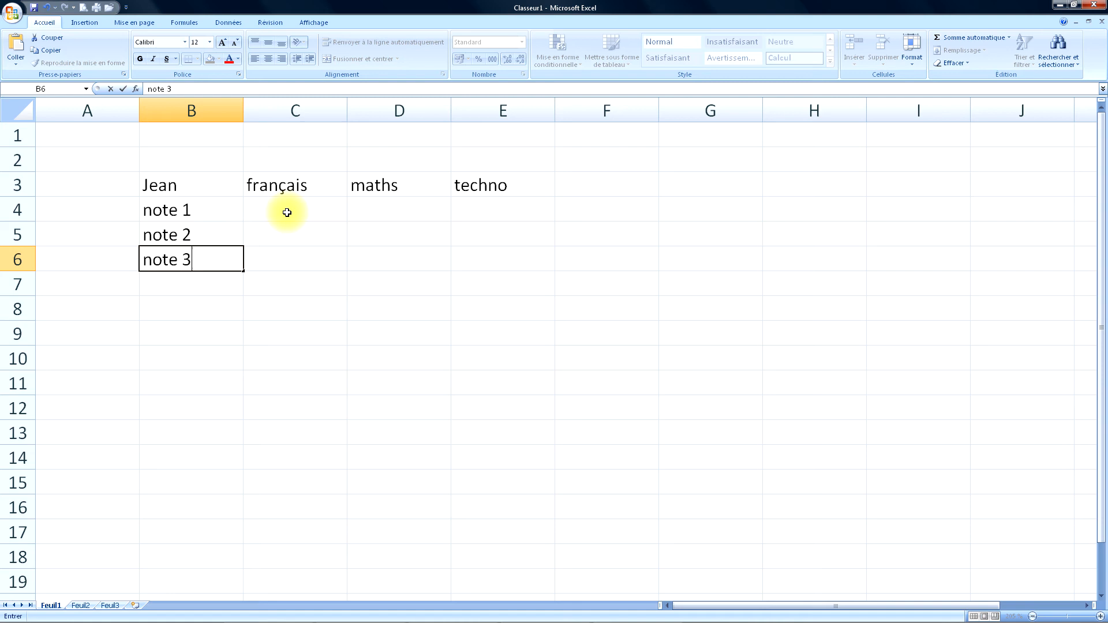
{"action": "key", "text": "Tab"}
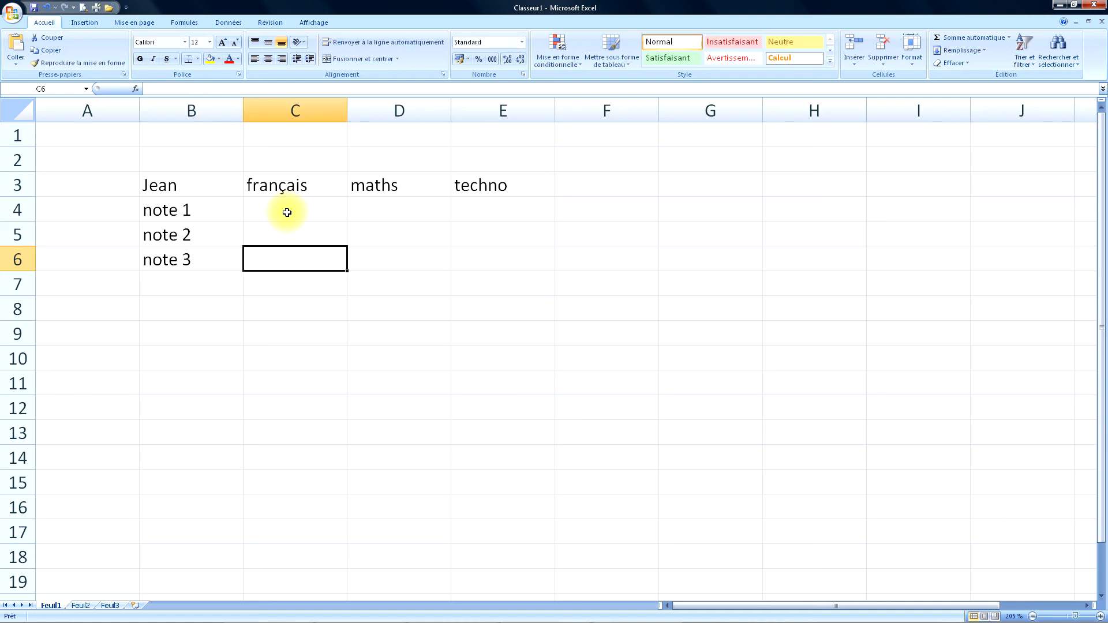
- Fill in the français grades 14, 7 and 13 in cells C4 to C6
{"action": "key", "text": "Up"}
{"action": "key", "text": "Up"}
{"action": "type", "text": "14"}
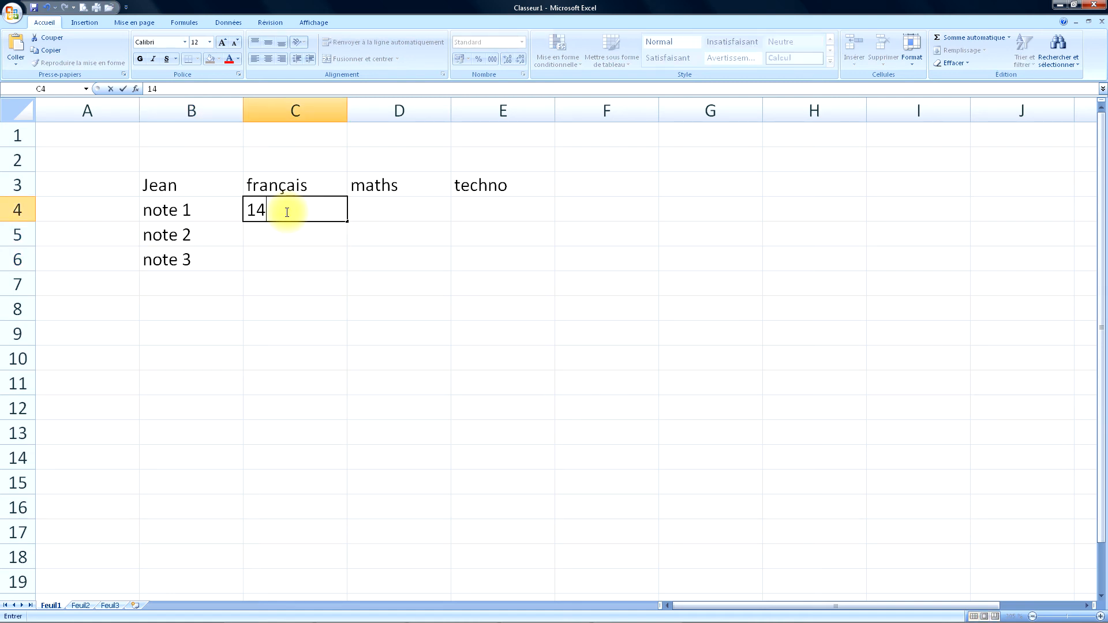
{"action": "key", "text": "Return"}
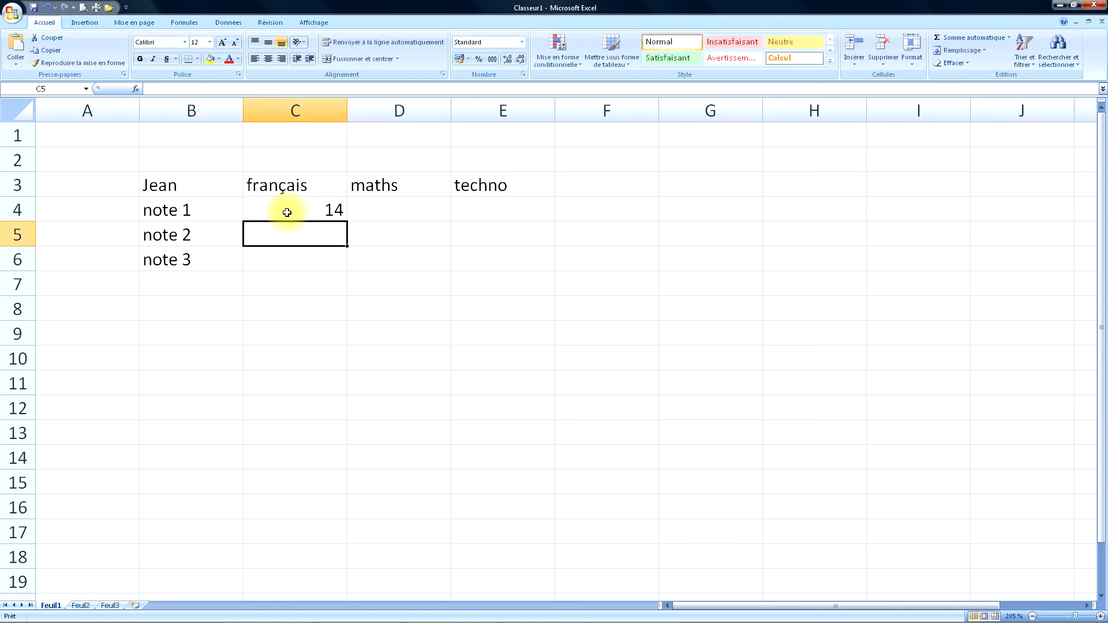
{"action": "type", "text": "7"}
{"action": "key", "text": "Return"}
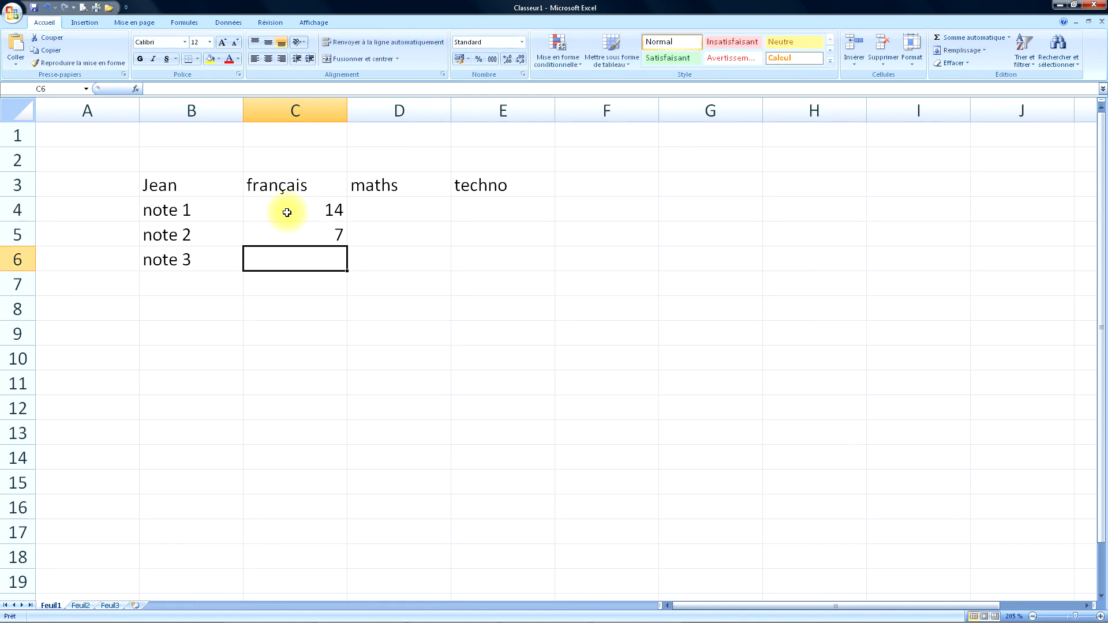
{"action": "type", "text": "13"}
{"action": "left_click", "coordinate": [287, 212]}
- Fill in the maths grades 16, 13 and 15 in cells D4 to D6
{"action": "key", "text": "Tab"}
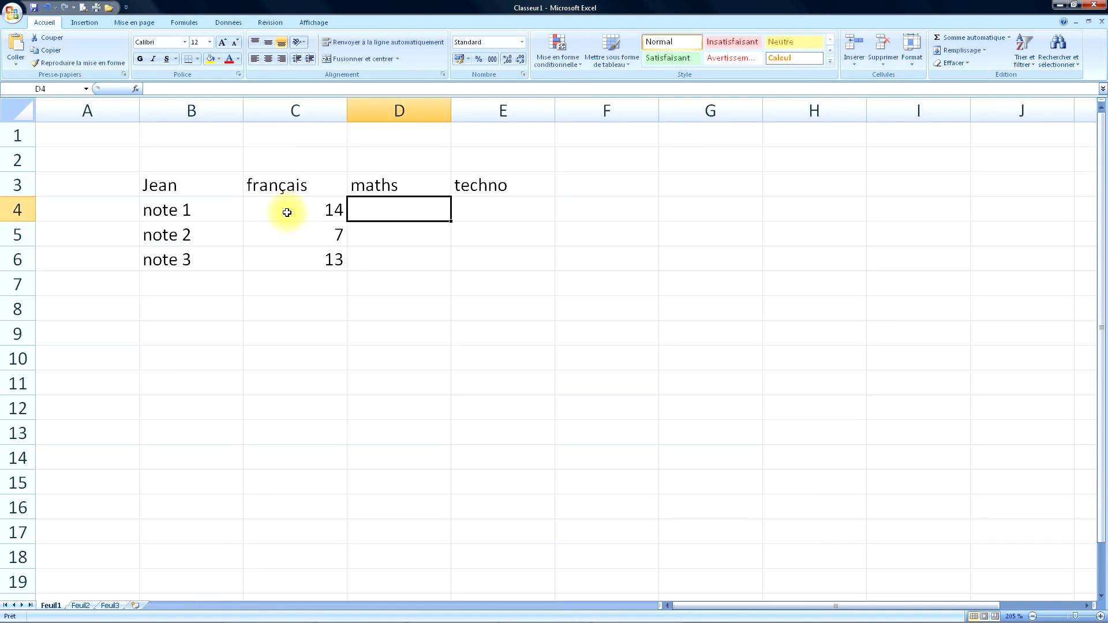
{"action": "type", "text": "16"}
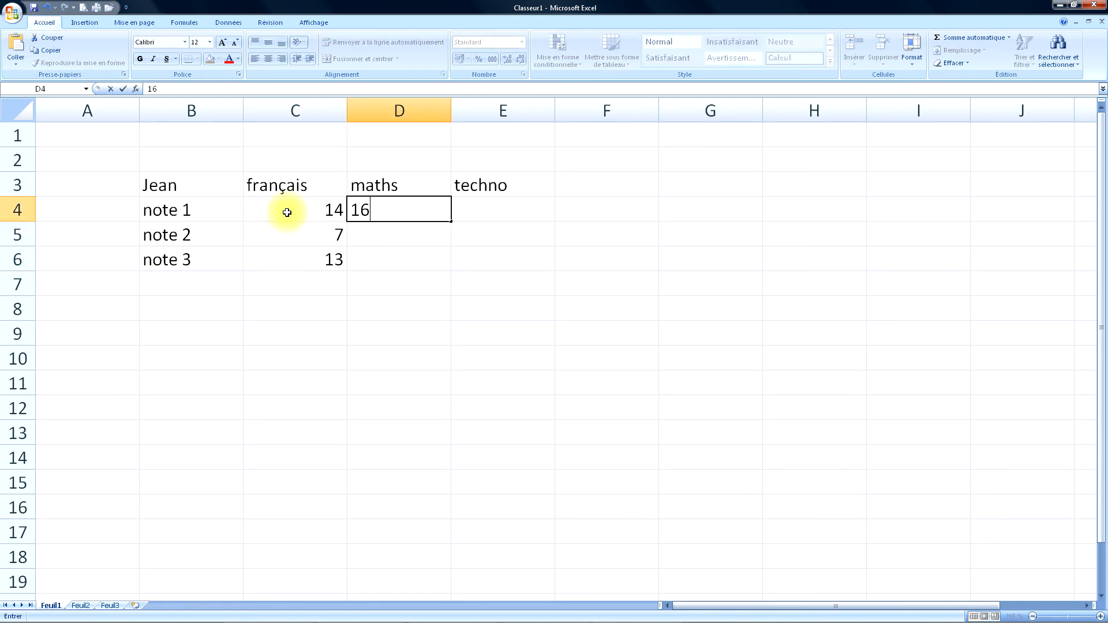
{"action": "key", "text": "Return"}
{"action": "type", "text": "1"}
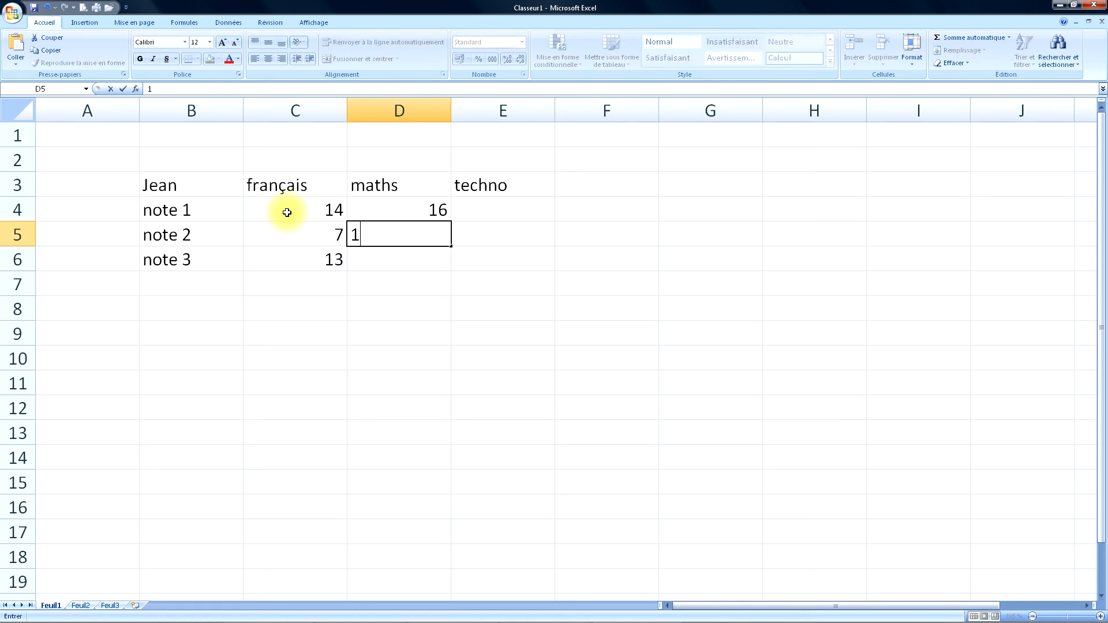
{"action": "type", "text": "3"}
{"action": "key", "text": "Return"}
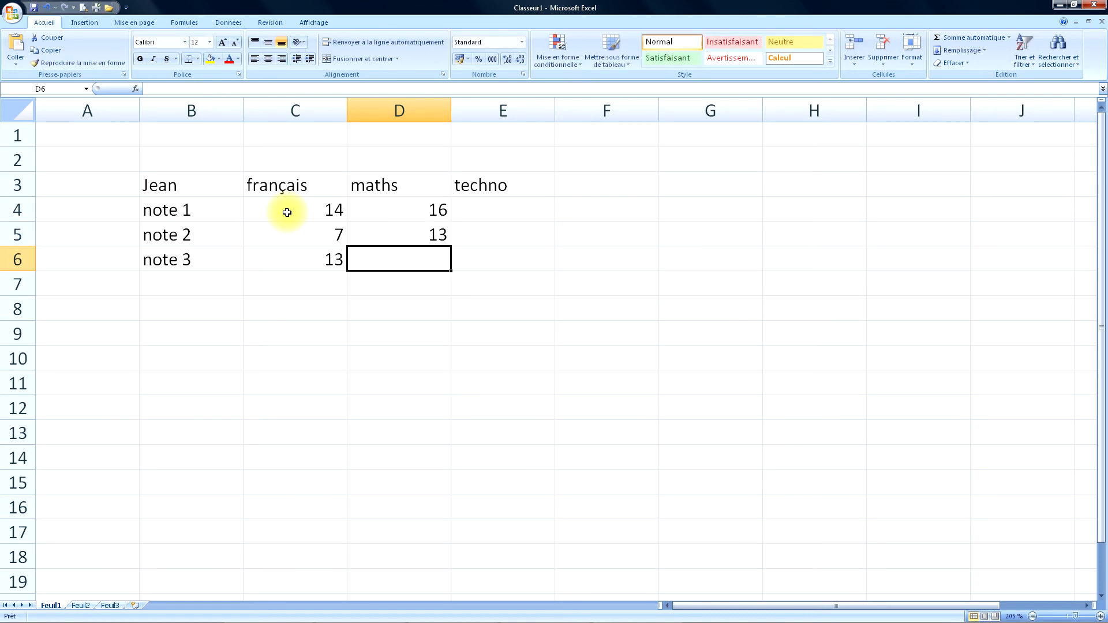
{"action": "type", "text": "15"}
{"action": "key", "text": "Tab"}
- Fill in the techno grades 8, 12 and 16 in cells E4 to E6
{"action": "key", "text": "Up"}
{"action": "key", "text": "Up"}
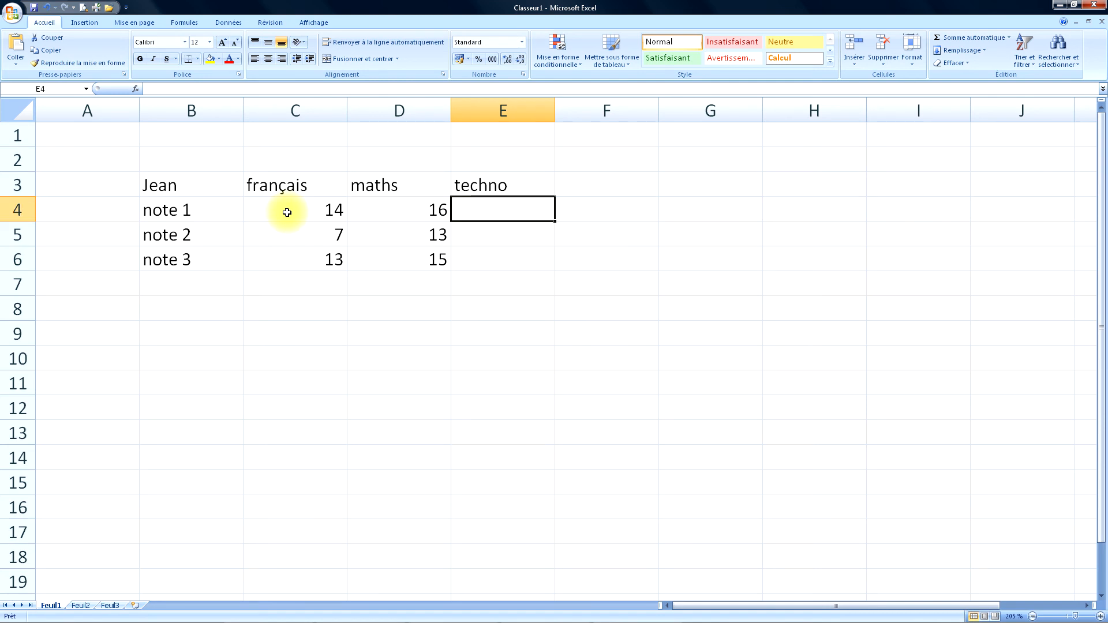
{"action": "type", "text": "8"}
{"action": "key", "text": "Return"}
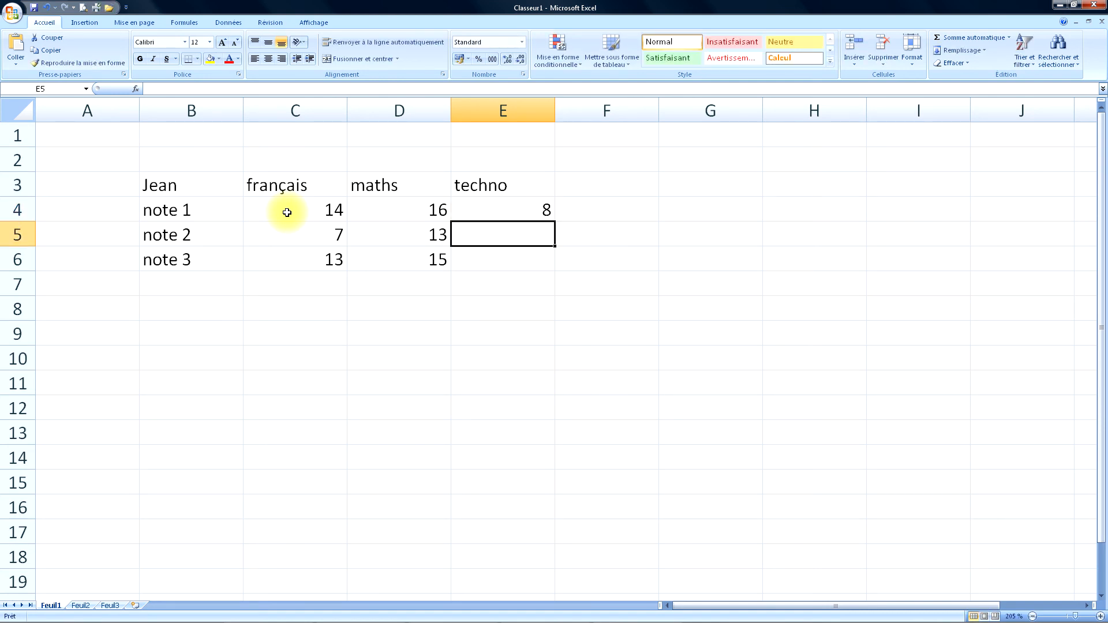
{"action": "type", "text": "12"}
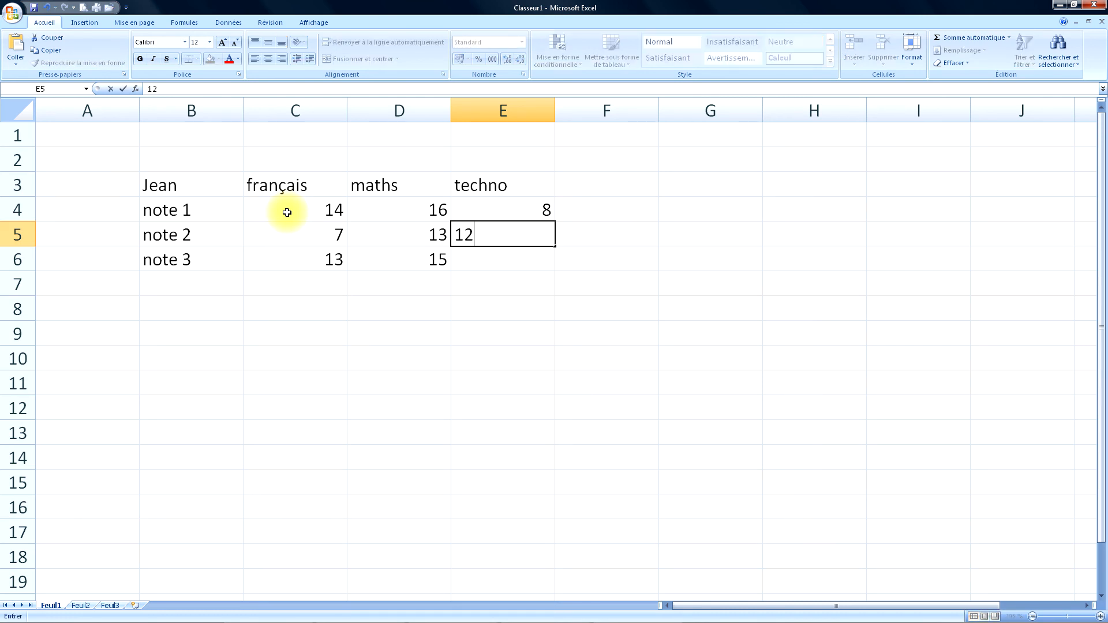
{"action": "key", "text": "Return"}
{"action": "type", "text": "16"}
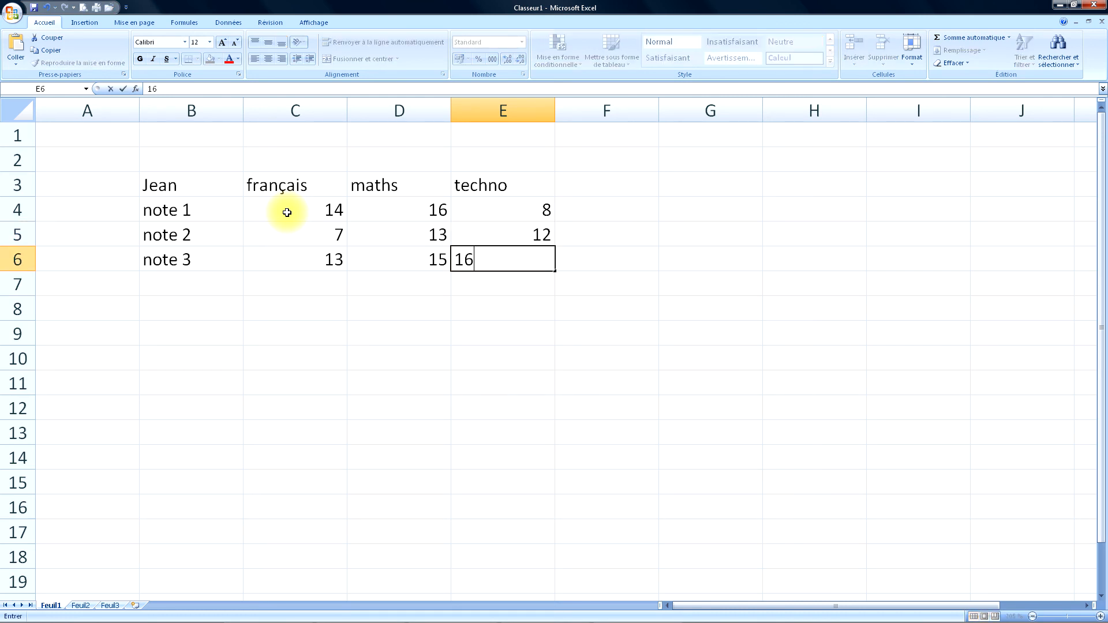
{"action": "key", "text": "Return"}
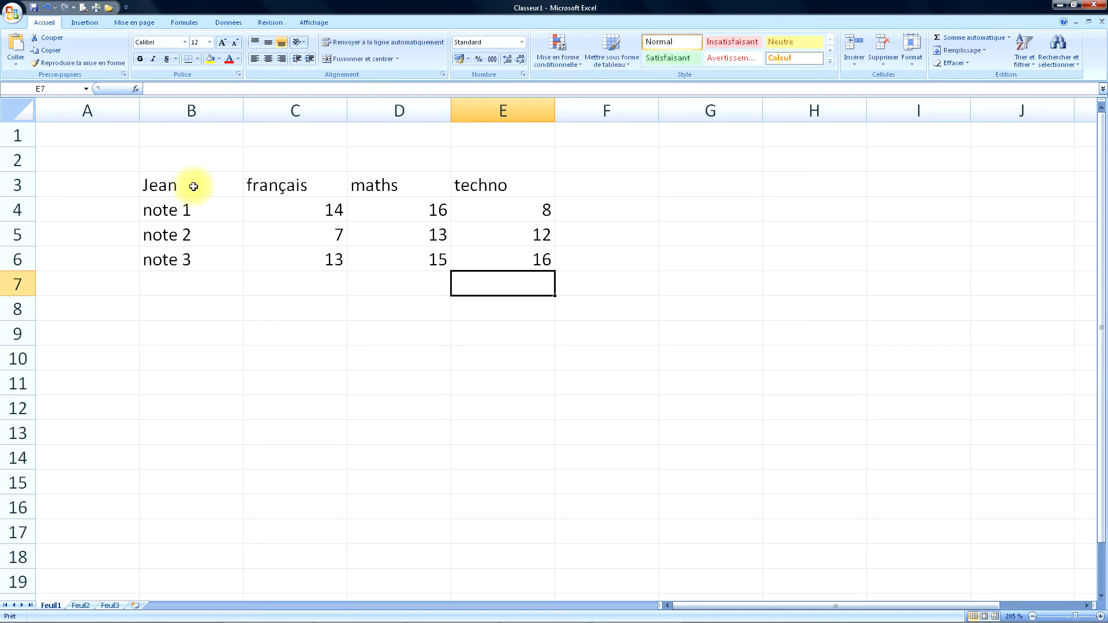
{"action": "left_click_drag", "start_coordinate": [191, 183], "coordinate": [472, 255]}
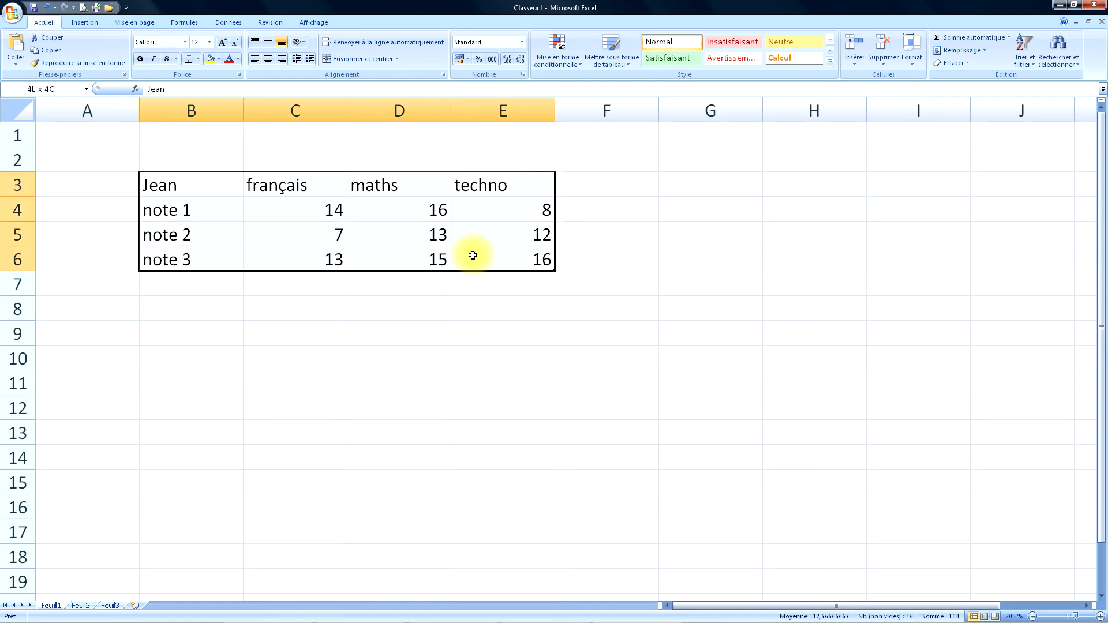
{"action": "left_click", "coordinate": [702, 264]}
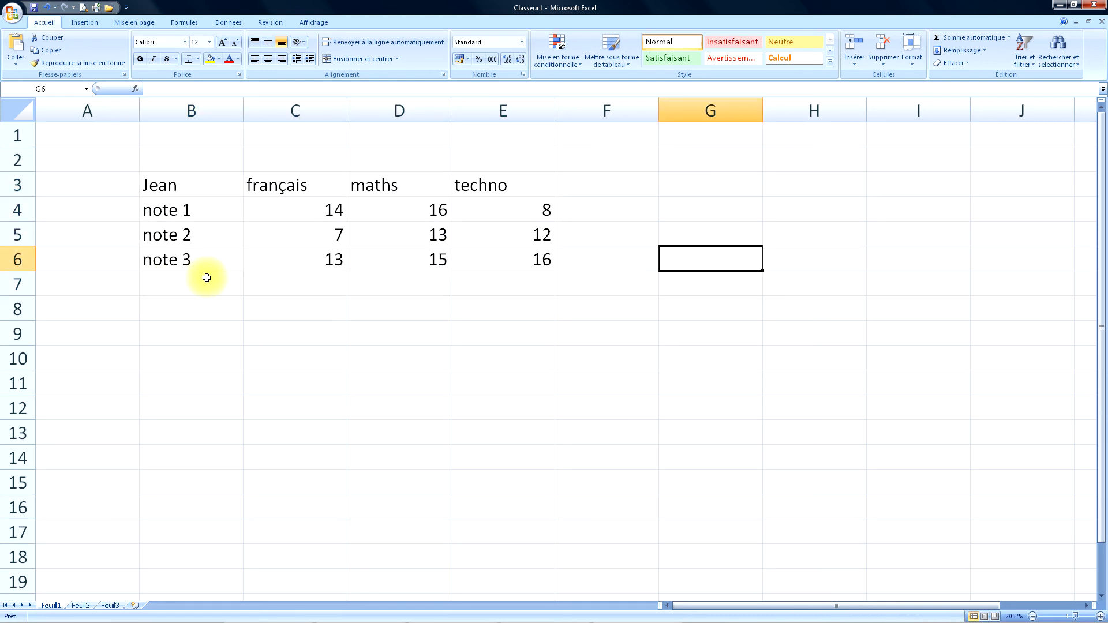
{"action": "left_click", "coordinate": [302, 283]}
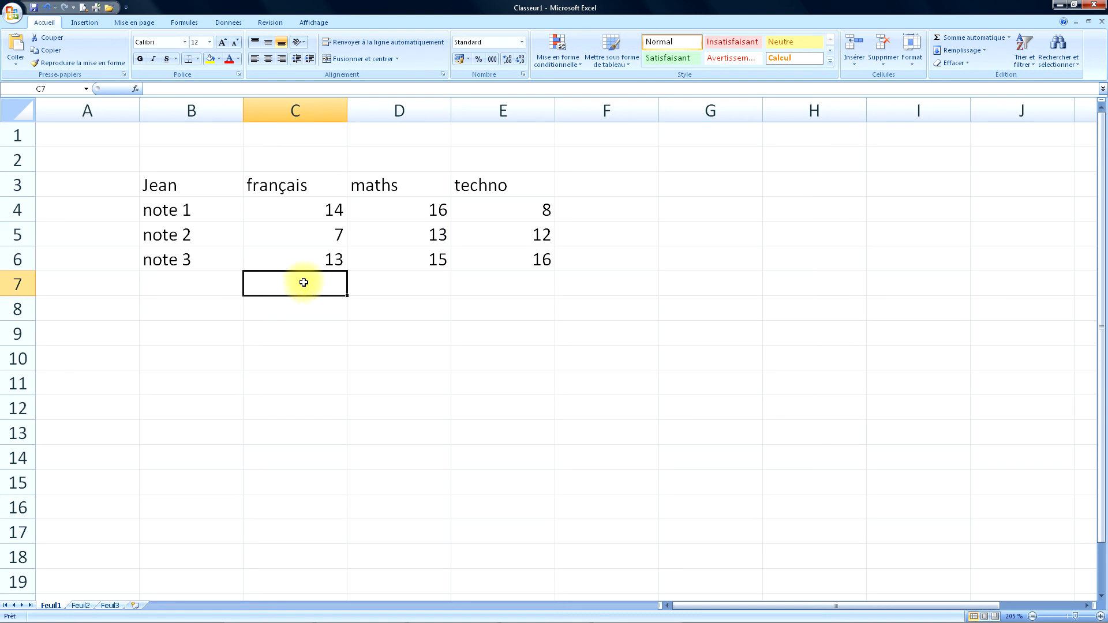
{"action": "left_click", "coordinate": [431, 285]}
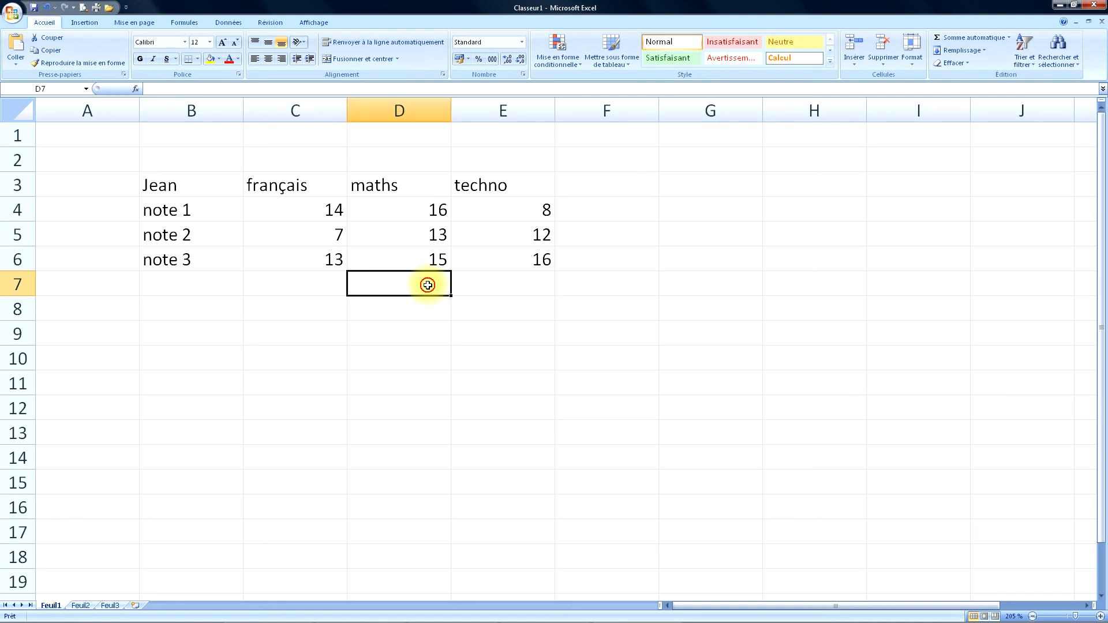
{"action": "left_click", "coordinate": [499, 287]}
{"action": "left_click", "coordinate": [316, 279]}
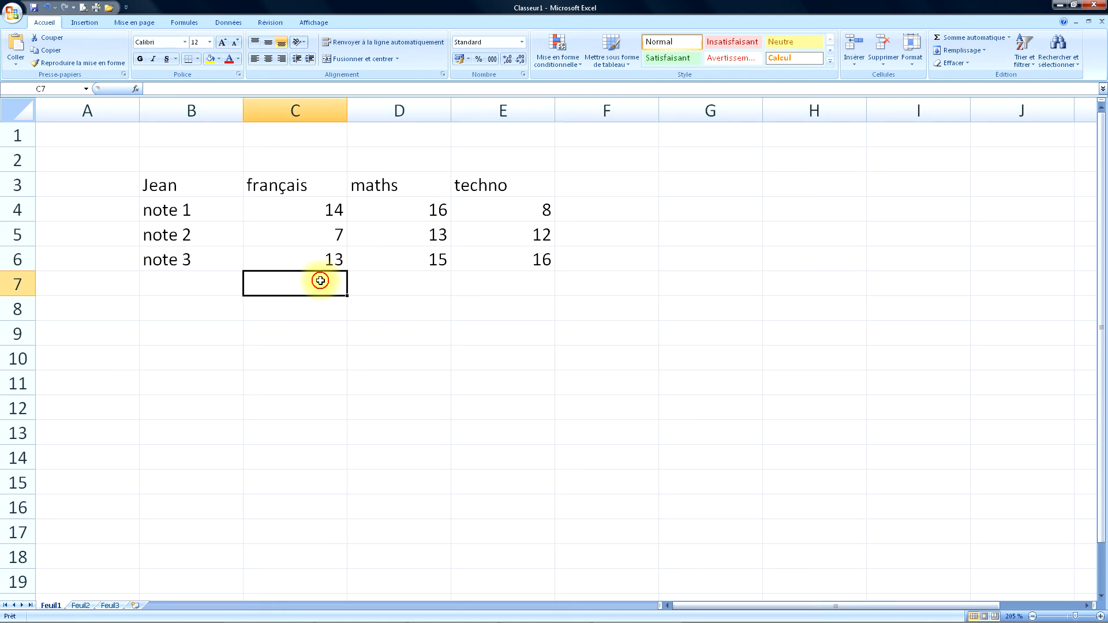
{"action": "left_click", "coordinate": [403, 280]}
{"action": "left_click", "coordinate": [476, 282]}
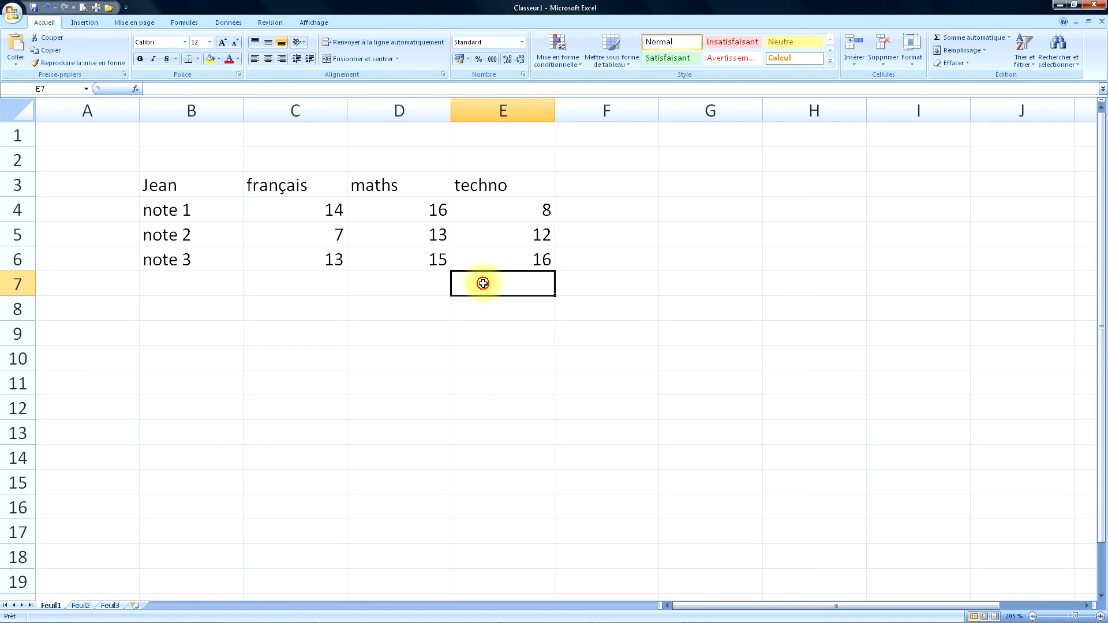
- Calculate the français average in C7 with the formula =MOYENNE(C4:C6)
{"action": "left_click", "coordinate": [289, 282]}
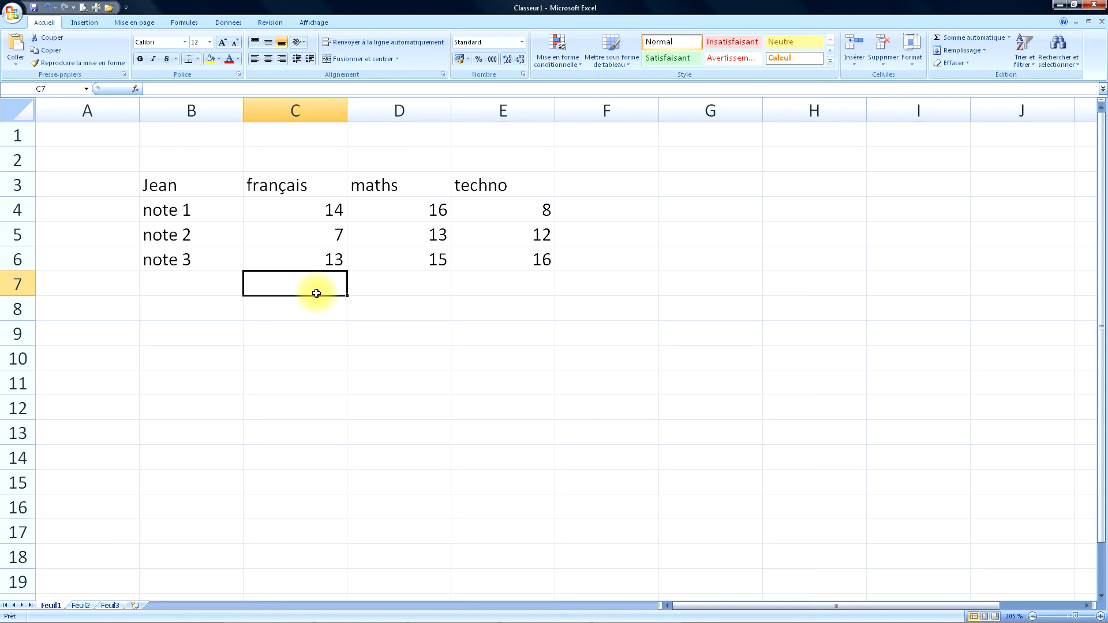
{"action": "type", "text": "="}
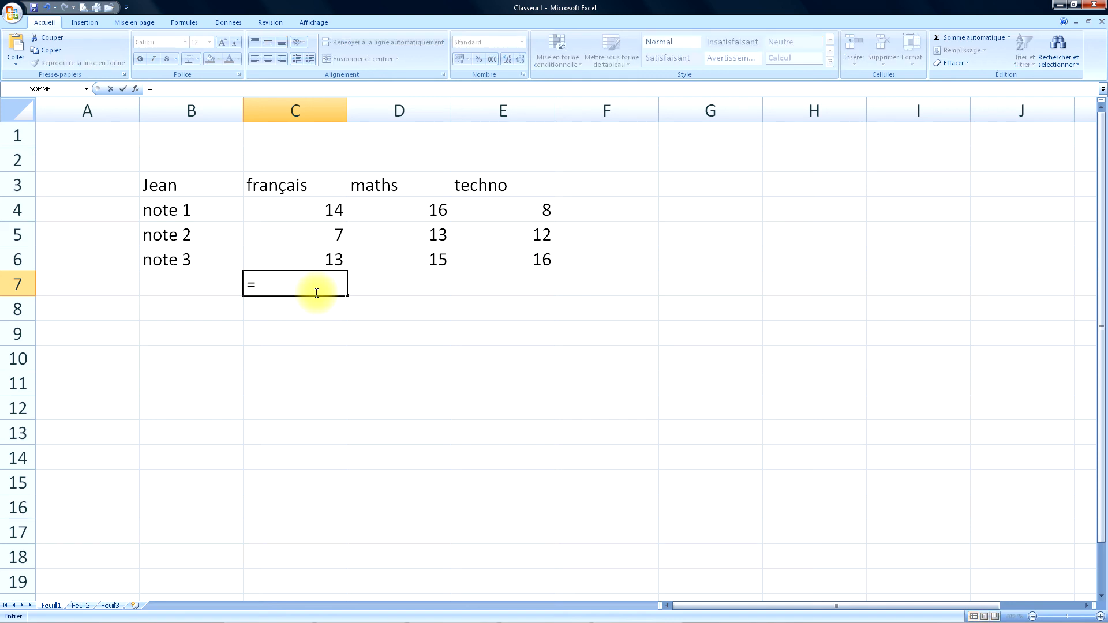
{"action": "type", "text": "moye"}
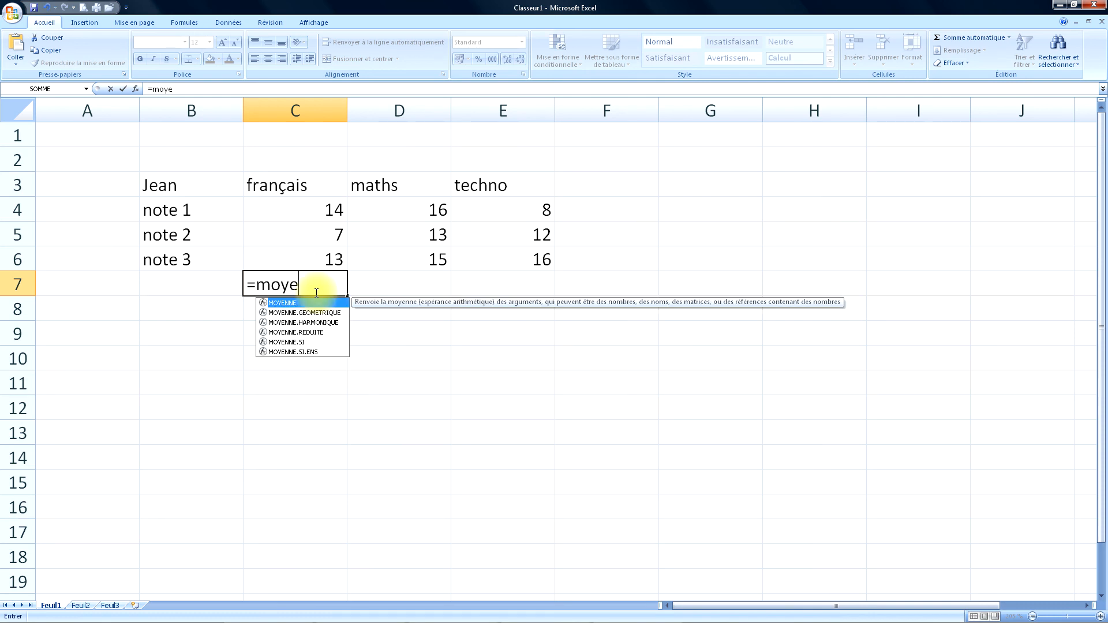
{"action": "type", "text": "nne("}
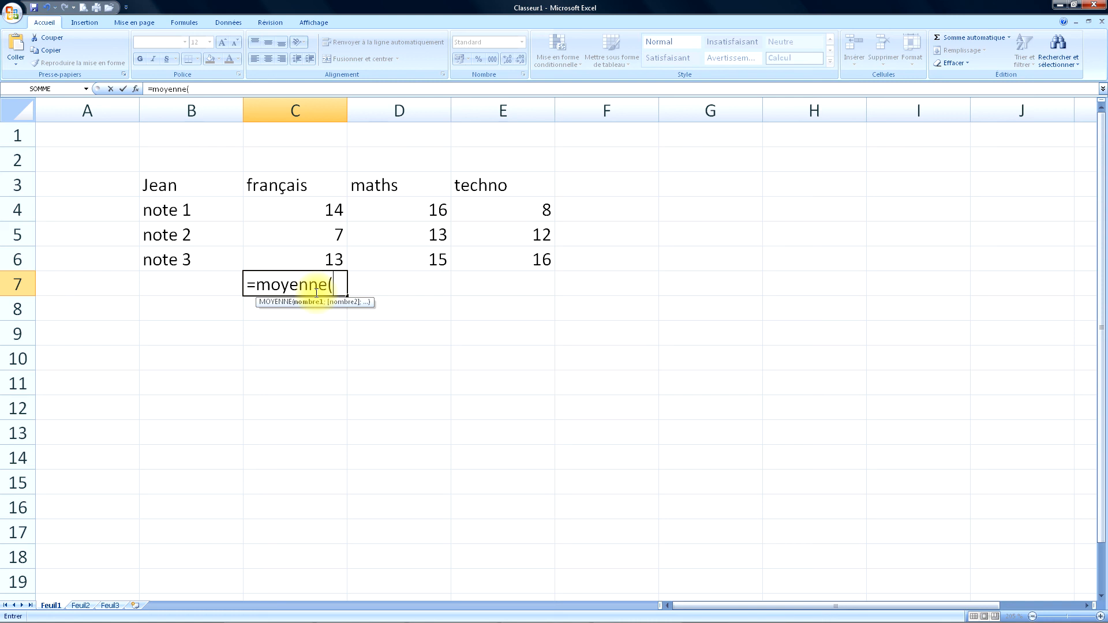
{"action": "type", "text": "c"}
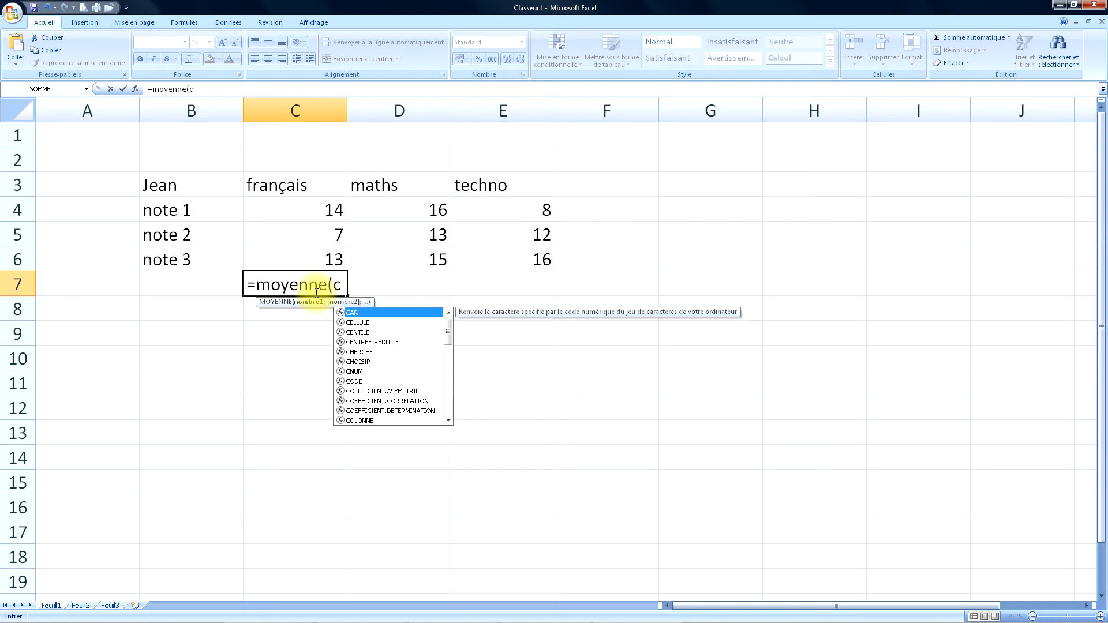
{"action": "type", "text": "4"}
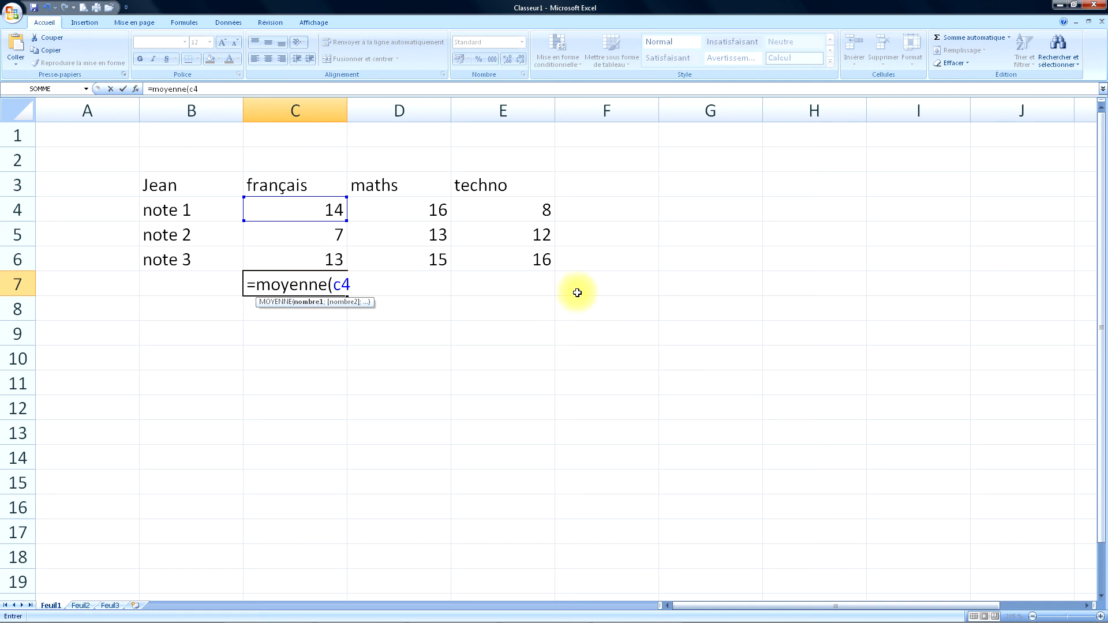
{"action": "type", "text": ":"}
{"action": "type", "text": "c"}
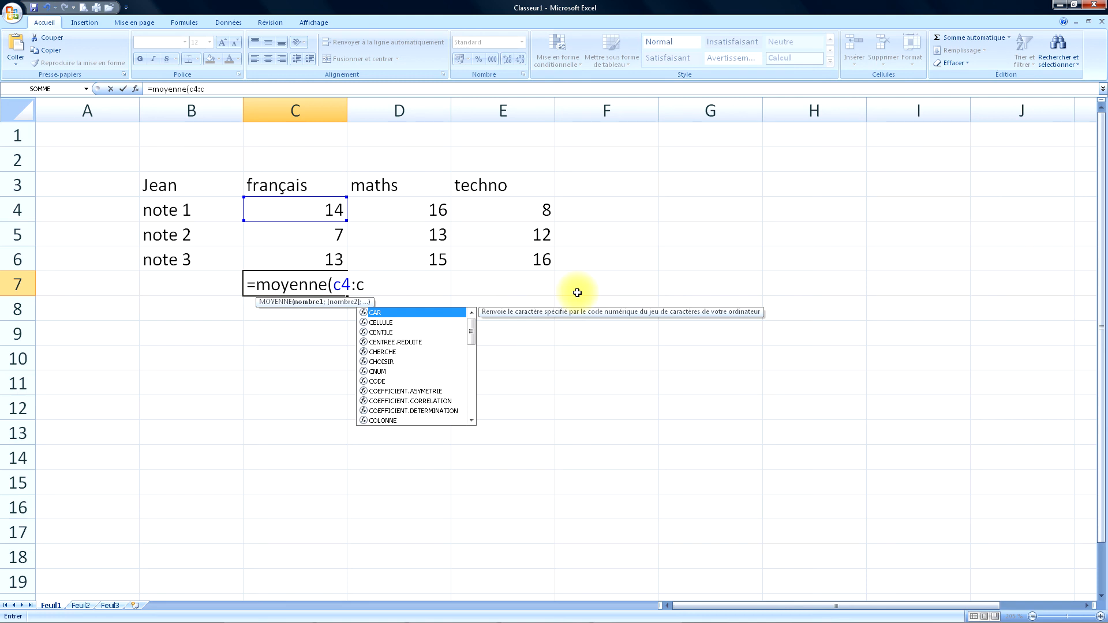
{"action": "type", "text": "6)"}
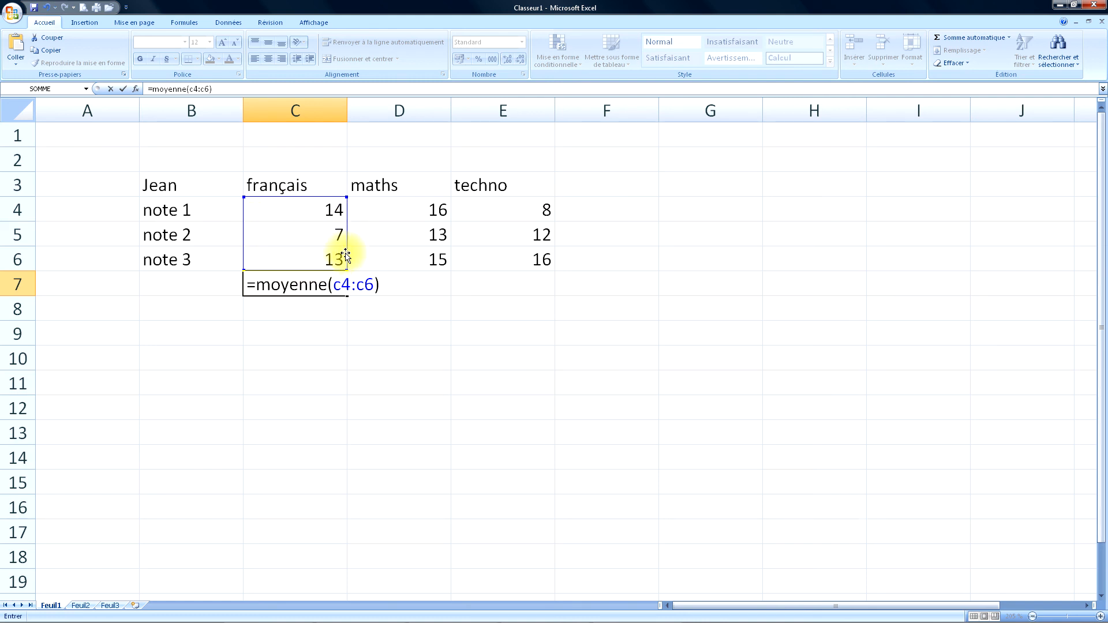
{"action": "key", "text": "Return"}
{"action": "key", "text": "Up"}
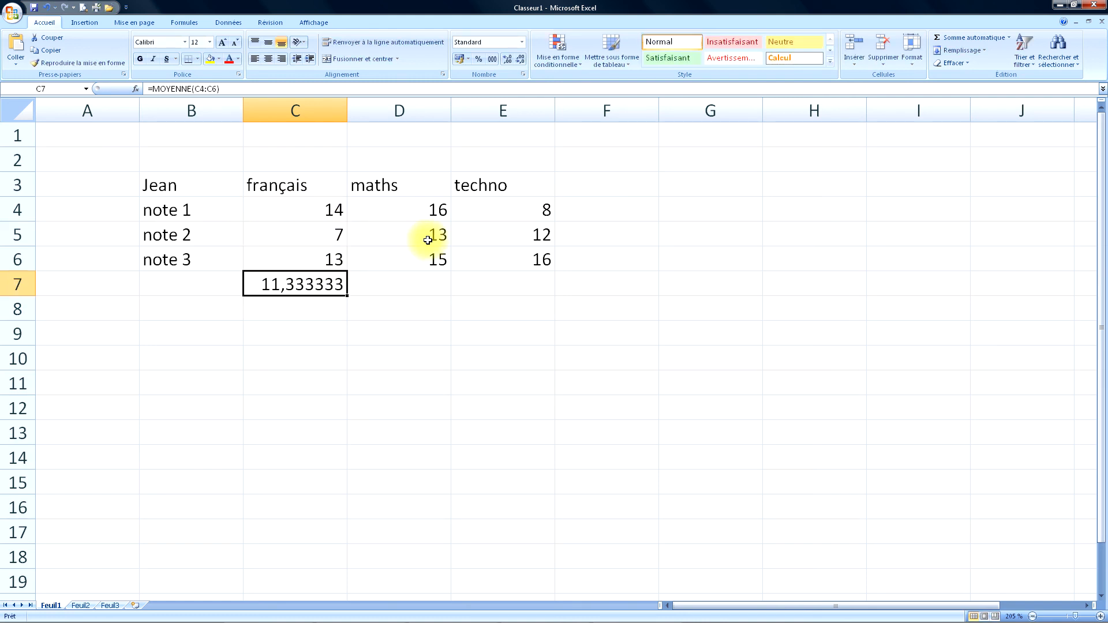
{"action": "key", "text": "Right"}
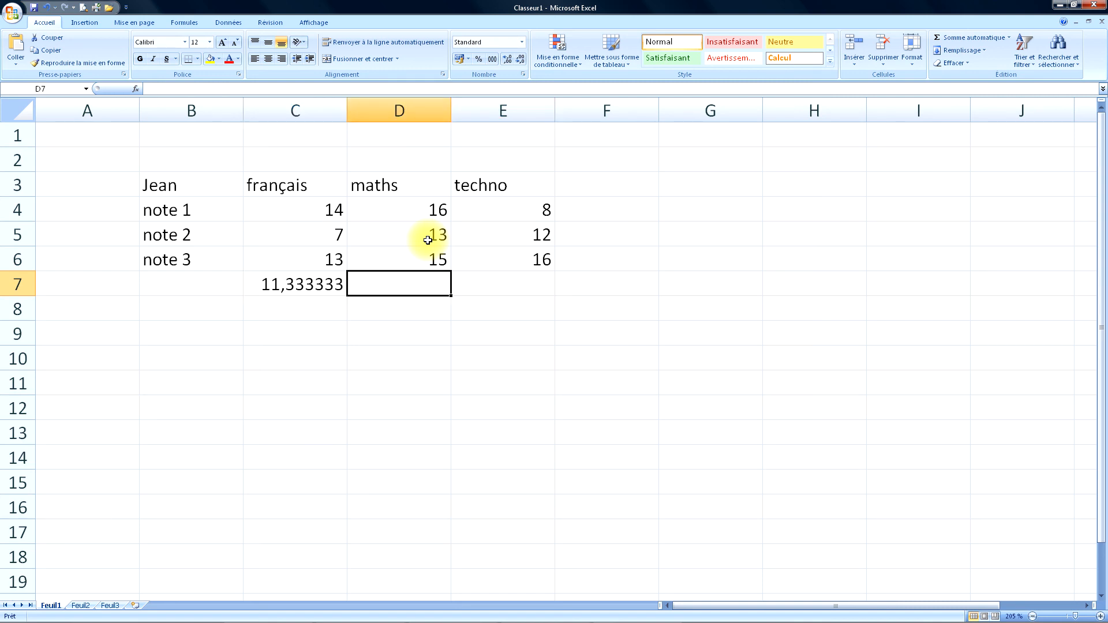
{"action": "type", "text": "="}
{"action": "key", "text": "BackSpace"}
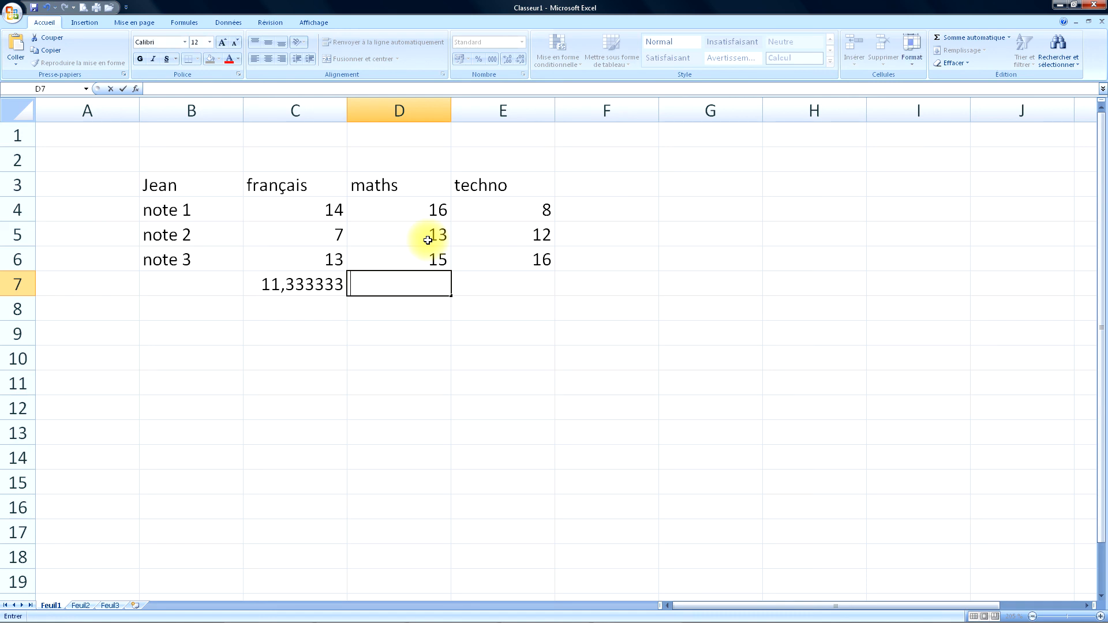
{"action": "key", "text": "Left"}
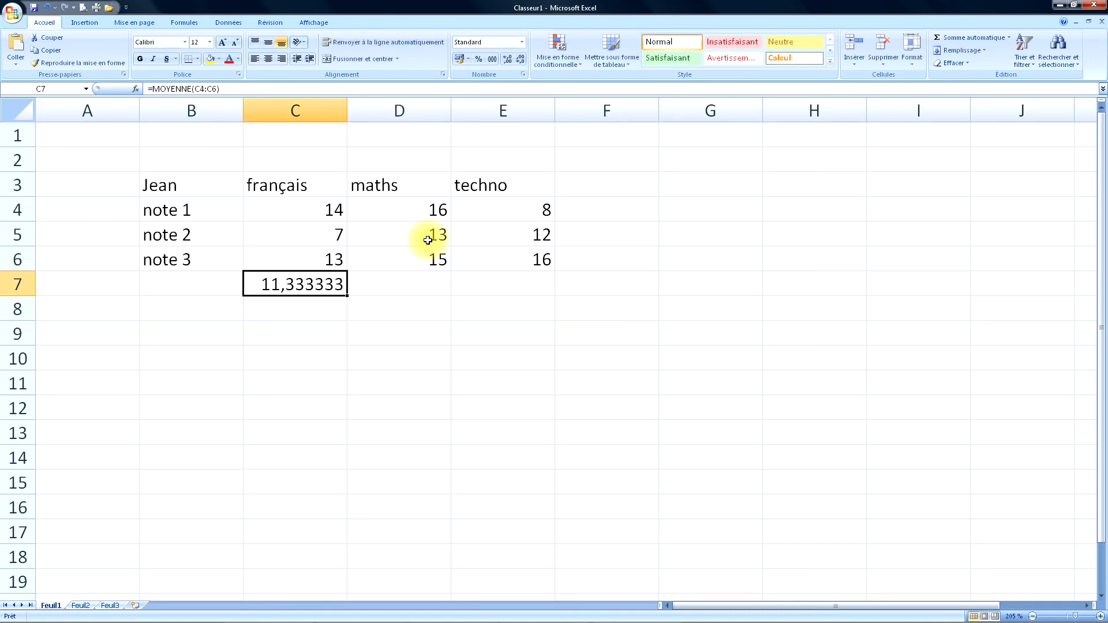
- Copy the MOYENNE formula from C7 into D7 and E7, and check the copied formulas
{"action": "right_click", "coordinate": [276, 286]}
{"action": "left_click", "coordinate": [310, 311]}
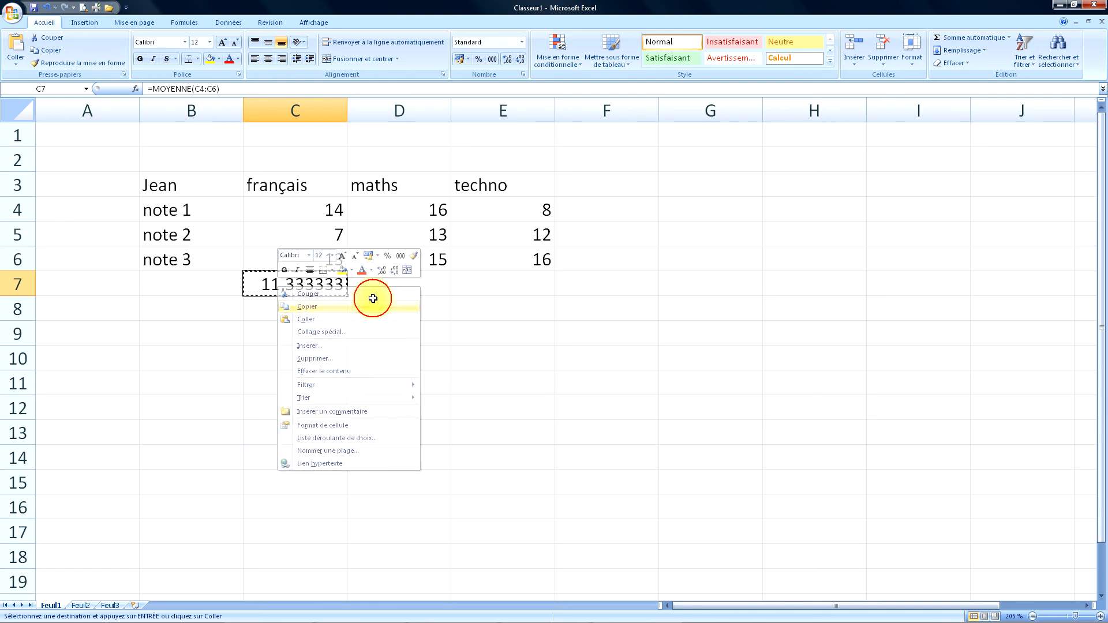
{"action": "left_click_drag", "start_coordinate": [398, 283], "coordinate": [492, 279]}
{"action": "right_click", "coordinate": [492, 279]}
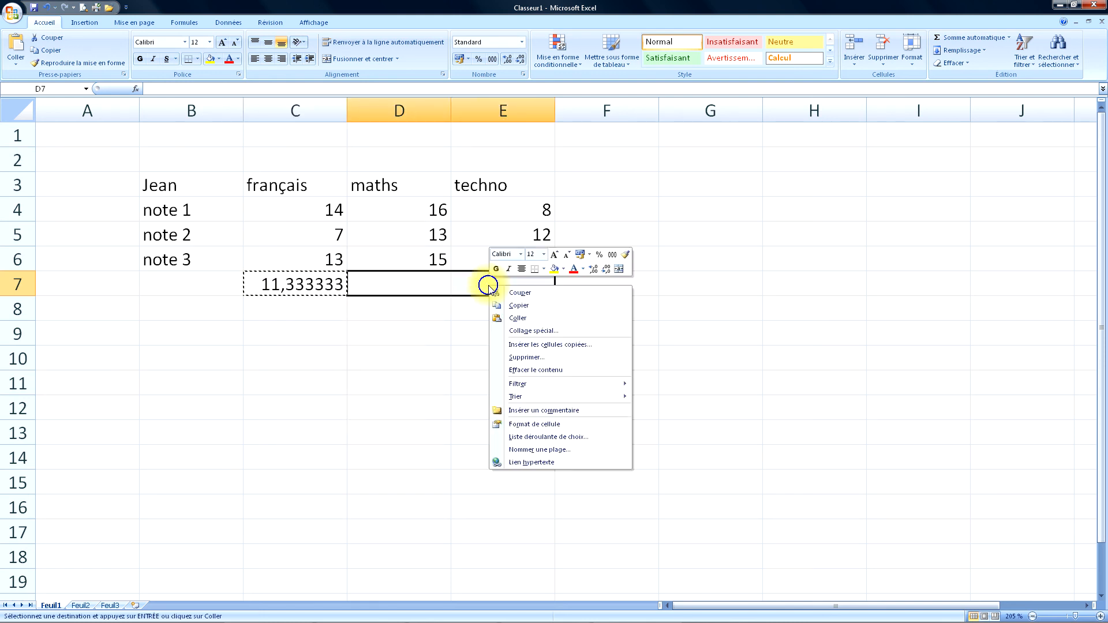
{"action": "left_click", "coordinate": [511, 316]}
{"action": "left_click", "coordinate": [348, 368]}
{"action": "left_click", "coordinate": [375, 281]}
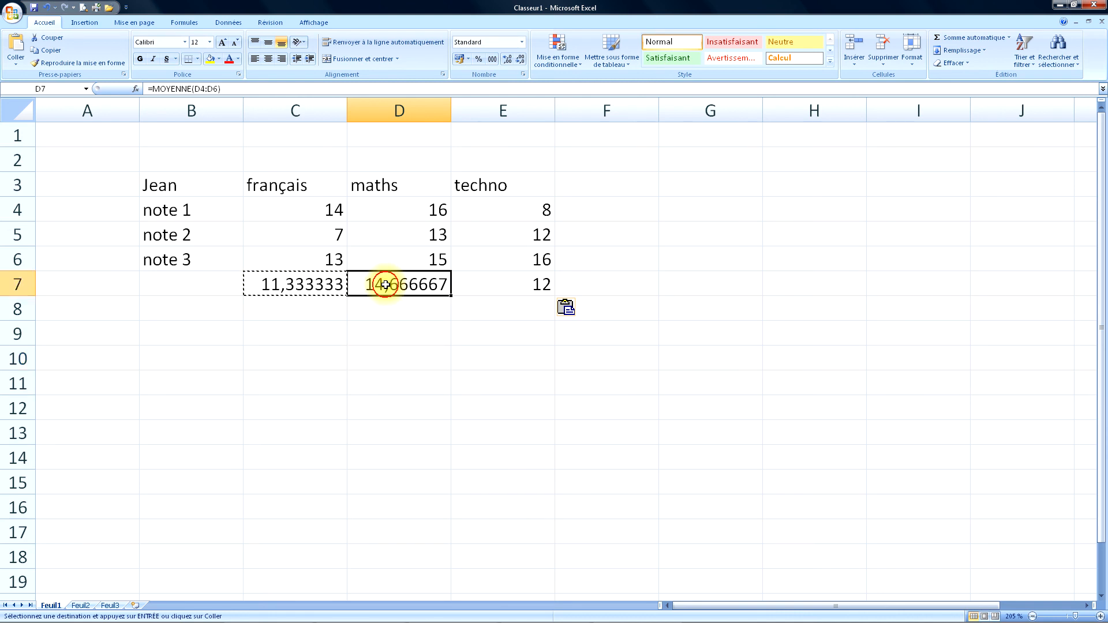
{"action": "key", "text": "Escape"}
{"action": "left_click", "coordinate": [391, 303]}
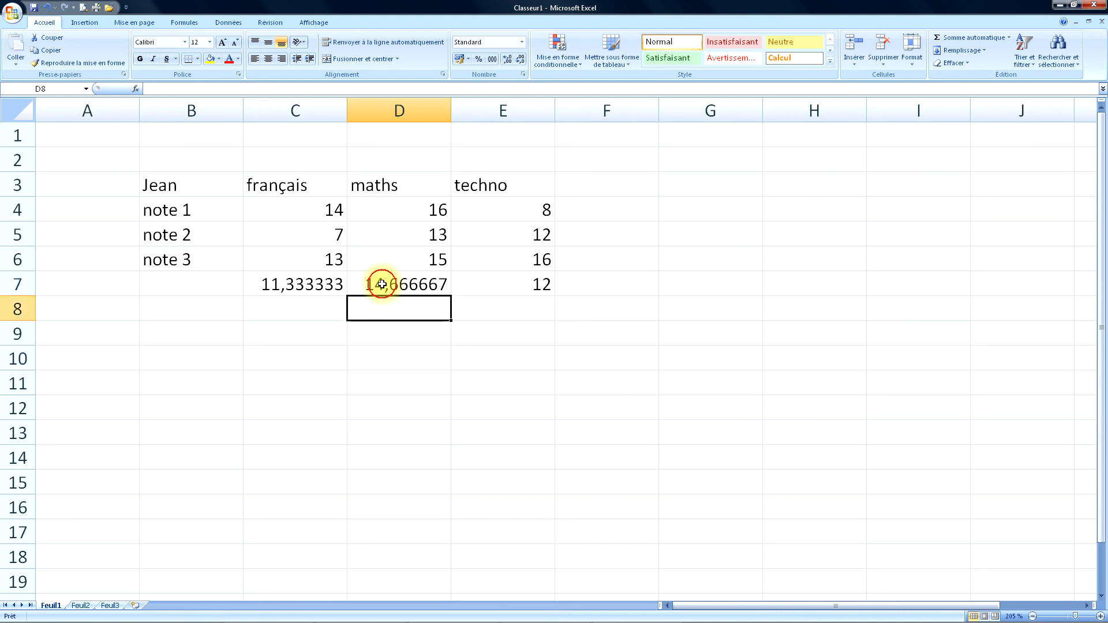
{"action": "left_click", "coordinate": [377, 281]}
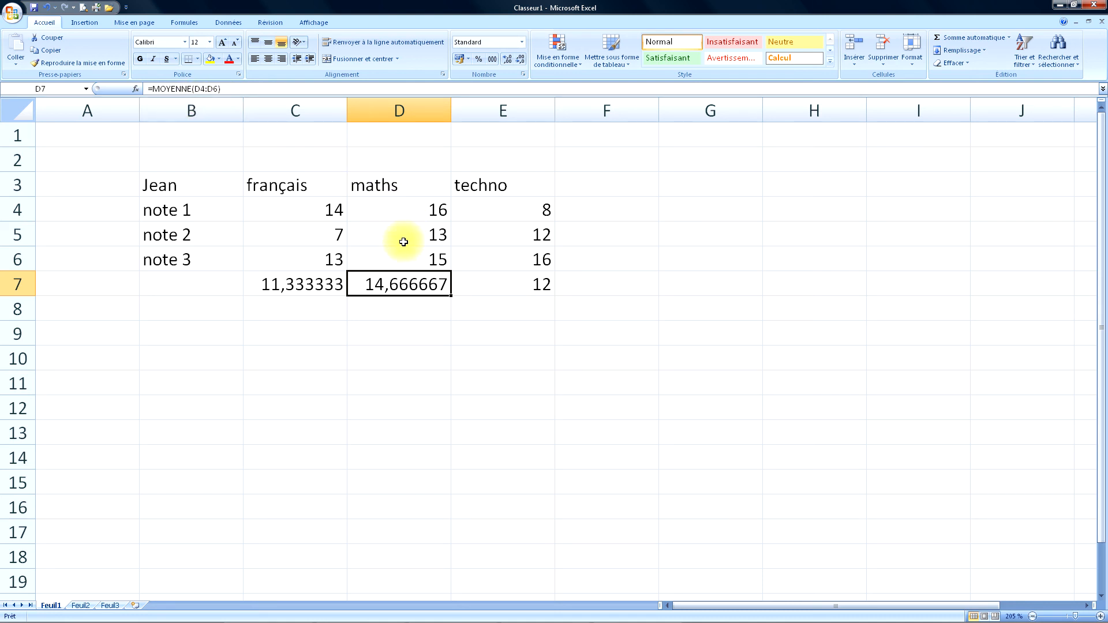
{"action": "left_click", "coordinate": [486, 286]}
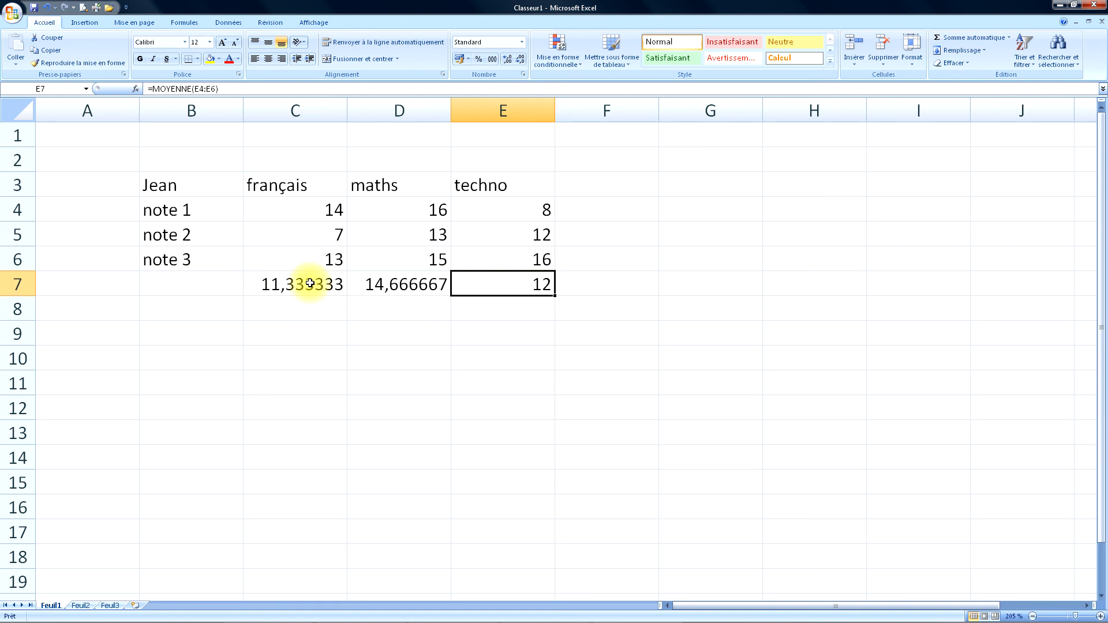
- Clear the three average formulas from cells C7 to E7
{"action": "left_click", "coordinate": [340, 284]}
{"action": "left_click_drag", "start_coordinate": [361, 282], "coordinate": [457, 291]}
{"action": "key", "text": "Delete"}
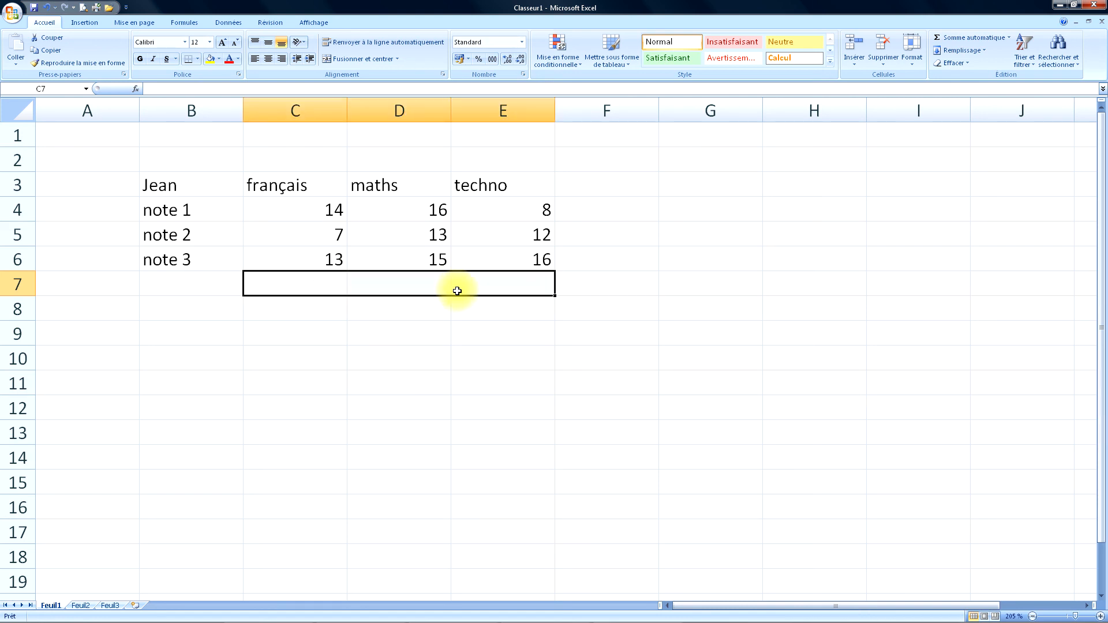
- Calculate the français average in C7 with the manual formula =(C4+C5+C6)/3
{"action": "key", "text": "Left"}
{"action": "key", "text": "Right"}
{"action": "type", "text": "="}
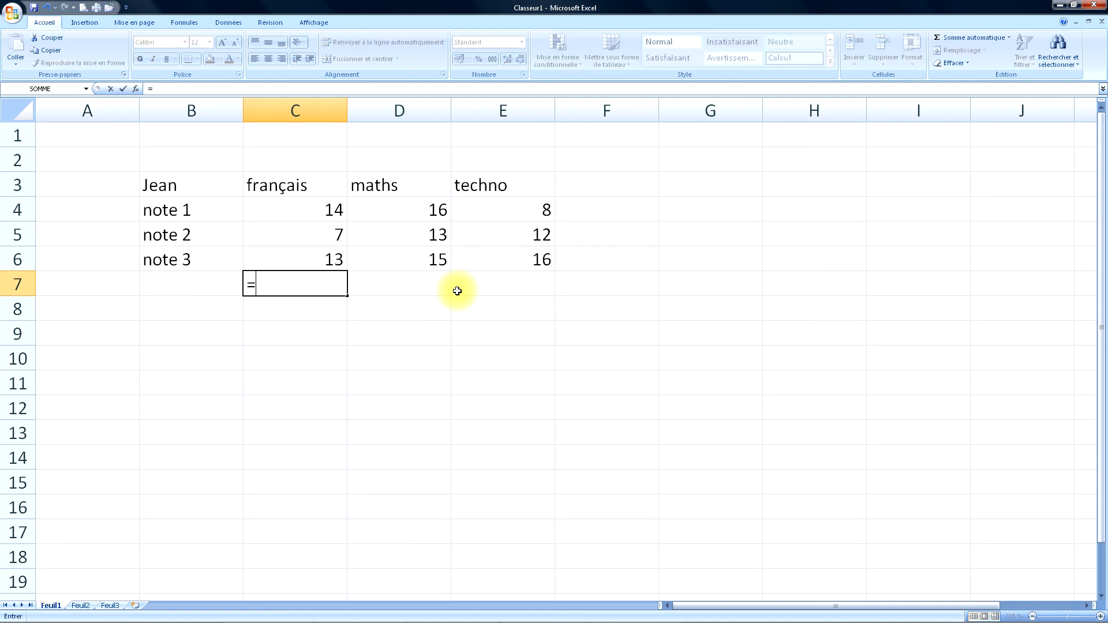
{"action": "type", "text": "(c4"}
{"action": "key", "text": "BackSpace"}
{"action": "key", "text": "BackSpace"}
{"action": "left_click", "coordinate": [317, 209]}
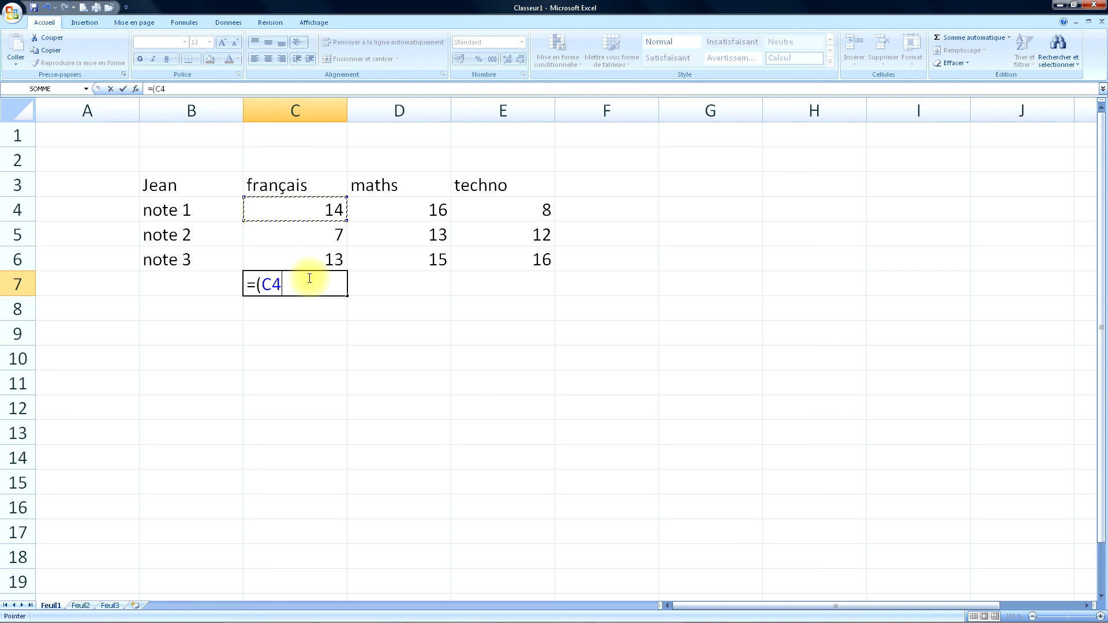
{"action": "type", "text": "+"}
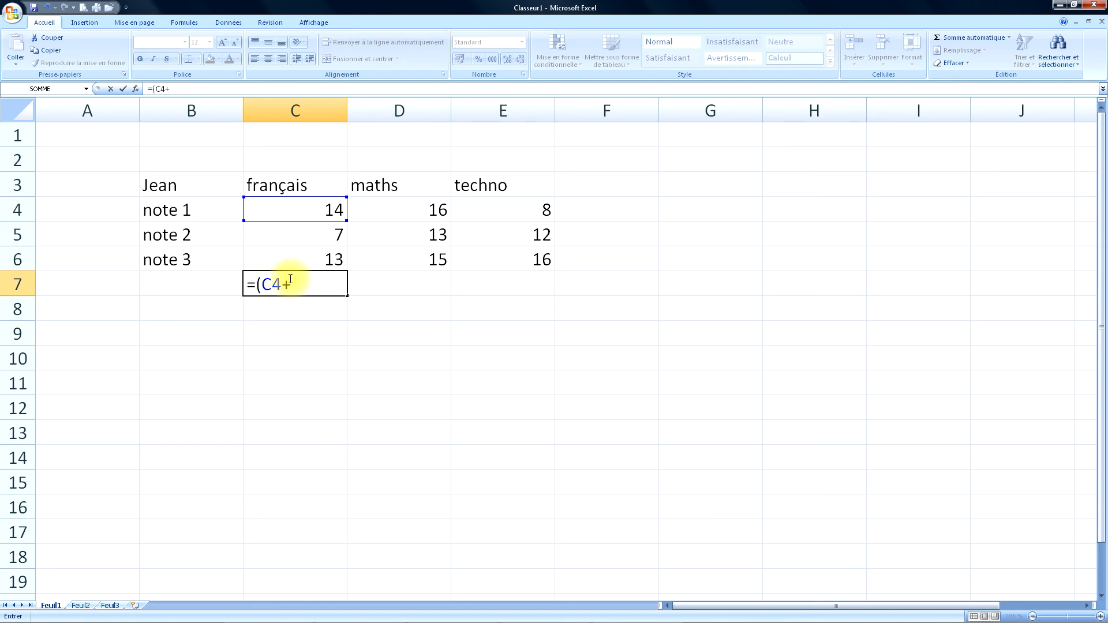
{"action": "left_click", "coordinate": [289, 236]}
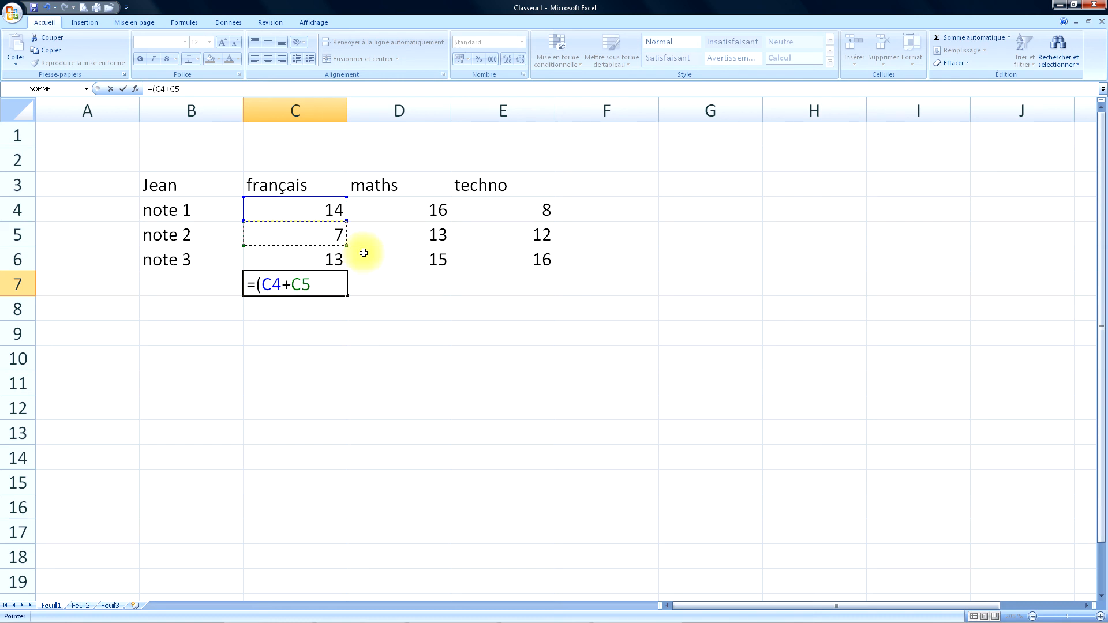
{"action": "type", "text": "+"}
{"action": "left_click", "coordinate": [303, 257]}
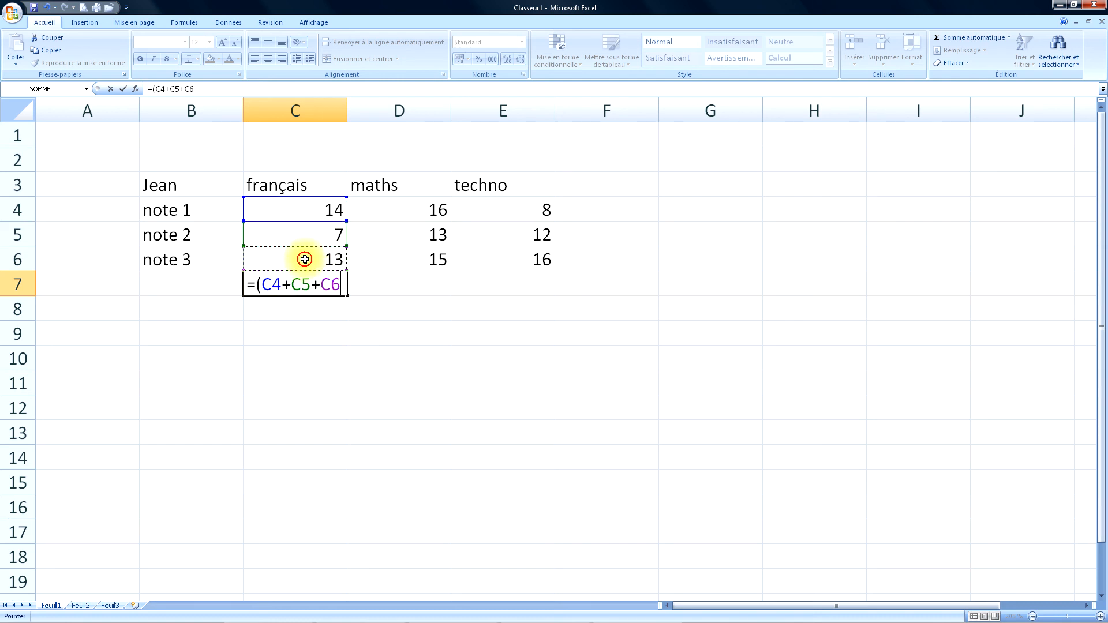
{"action": "type", "text": ")/3"}
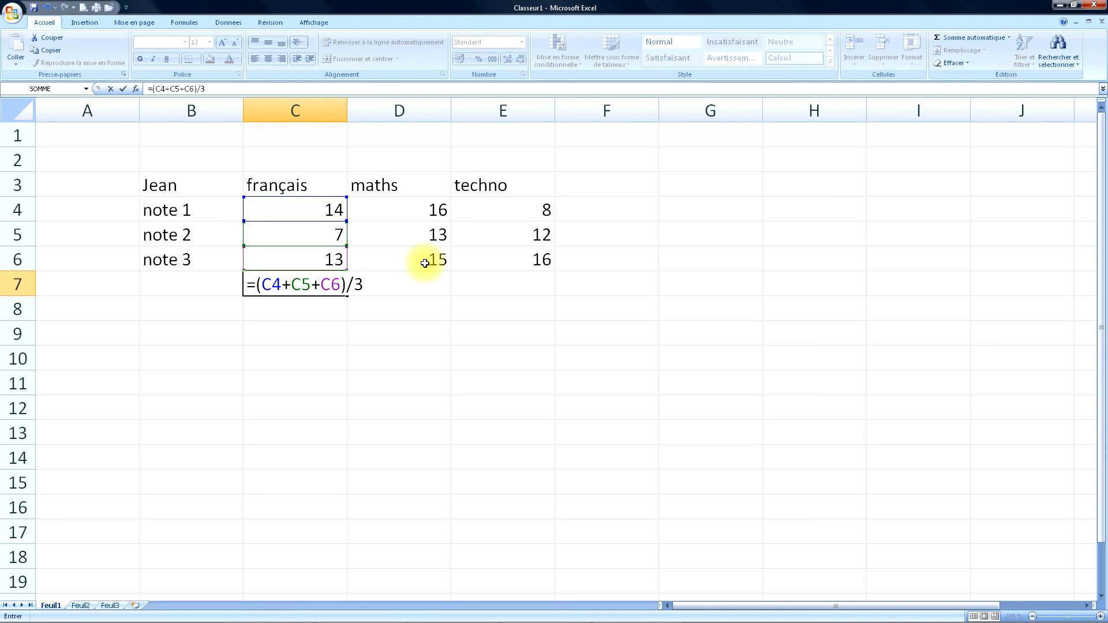
{"action": "key", "text": "Return"}
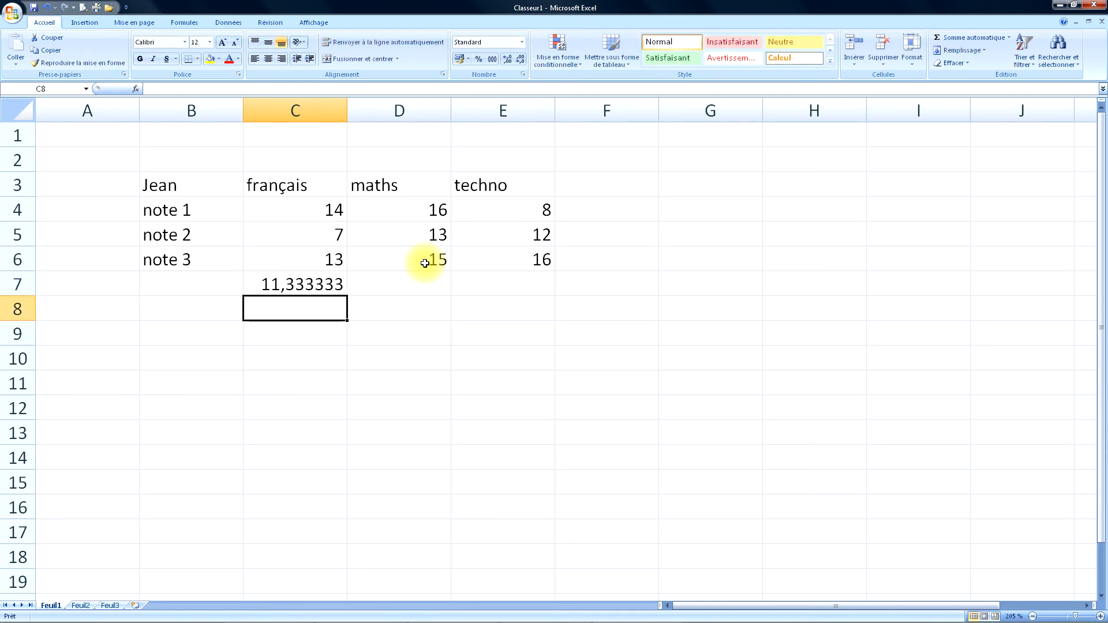
- Copy the manual average formula from C7 into D7 and E7, and check the copied formulas
{"action": "key", "text": "Up"}
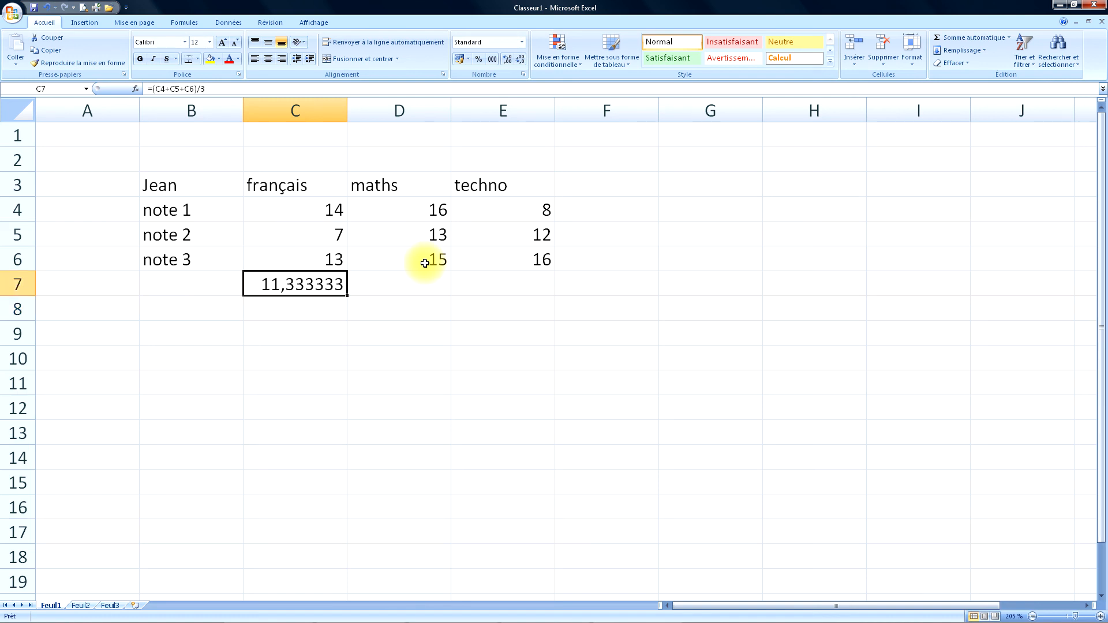
{"action": "key", "text": "ctrl+c"}
{"action": "key", "text": "Right"}
{"action": "key", "text": "shift+Right"}
{"action": "key", "text": "ctrl+v"}
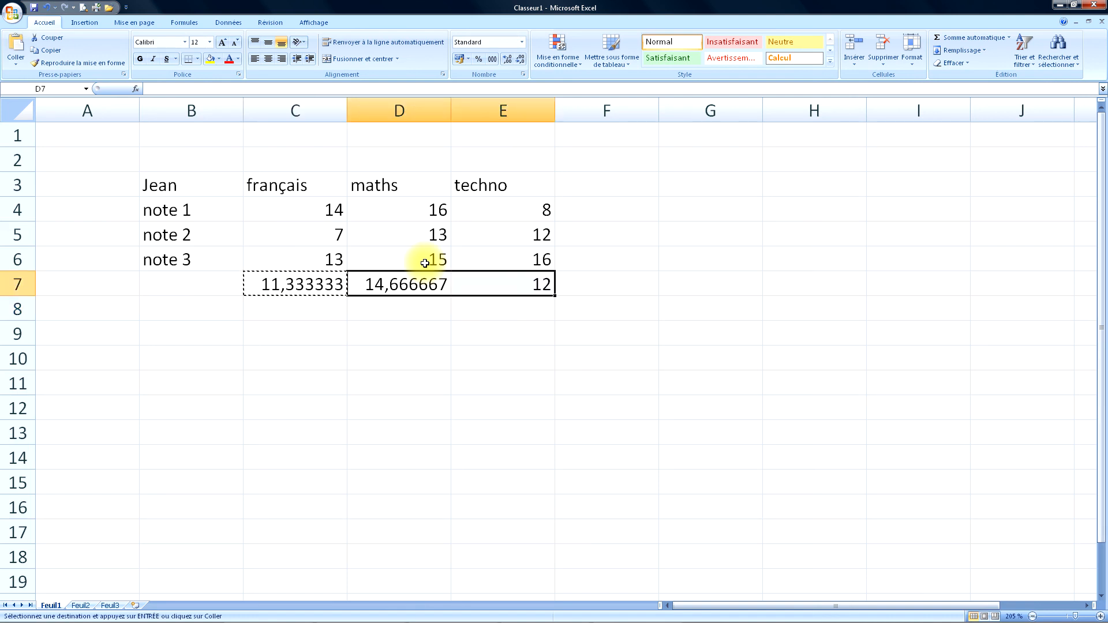
{"action": "key", "text": "Escape"}
{"action": "key", "text": "Down"}
{"action": "key", "text": "Up"}
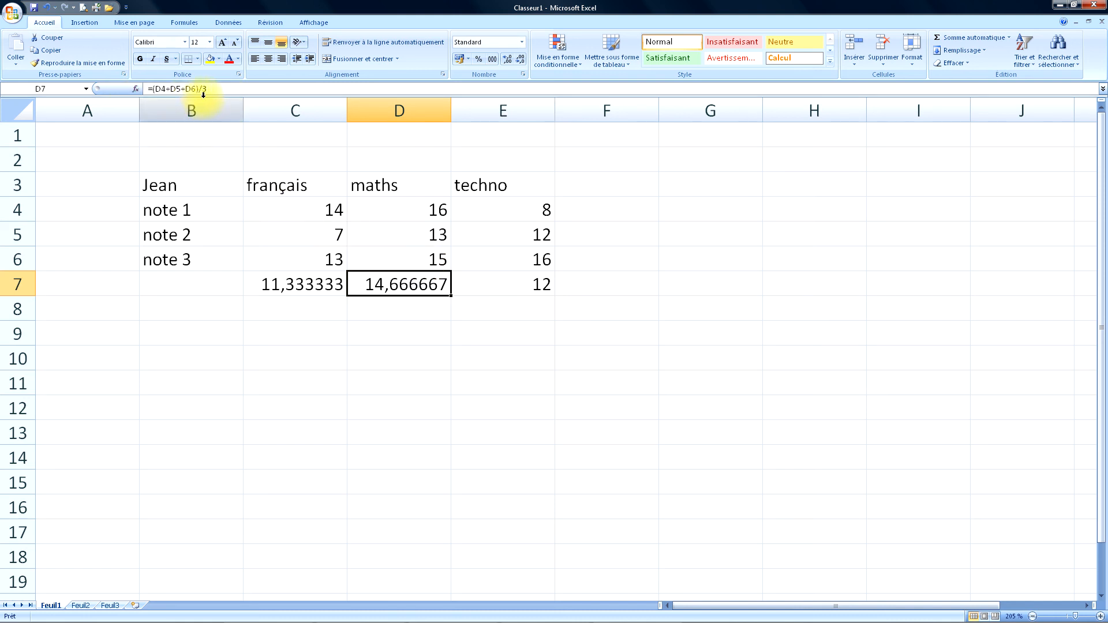
{"action": "left_click", "coordinate": [488, 286]}
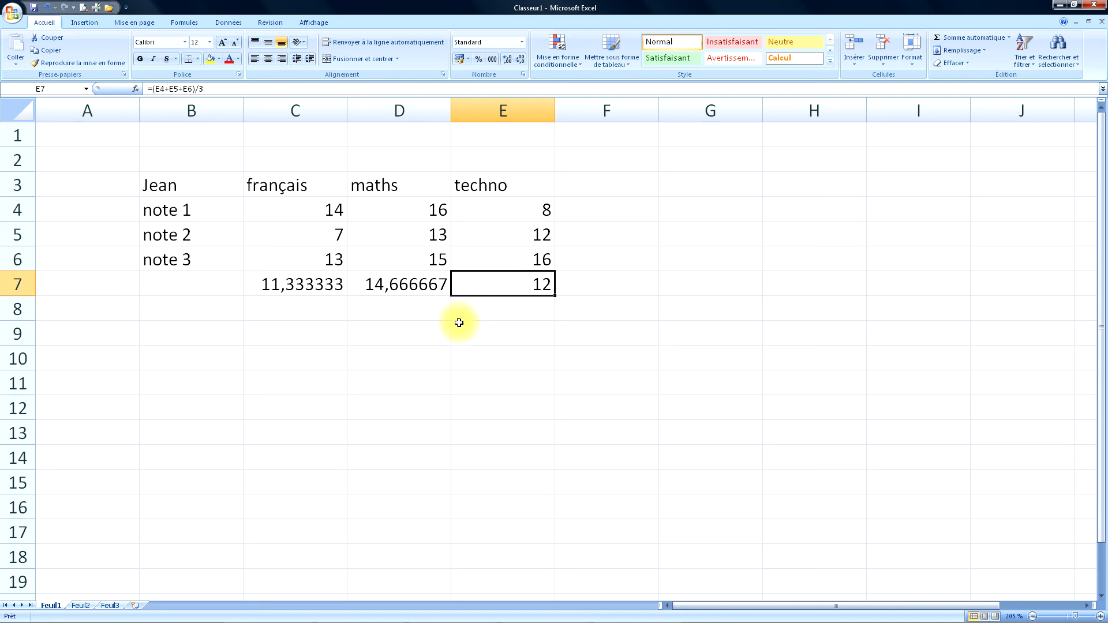
{"action": "left_click", "coordinate": [396, 338]}
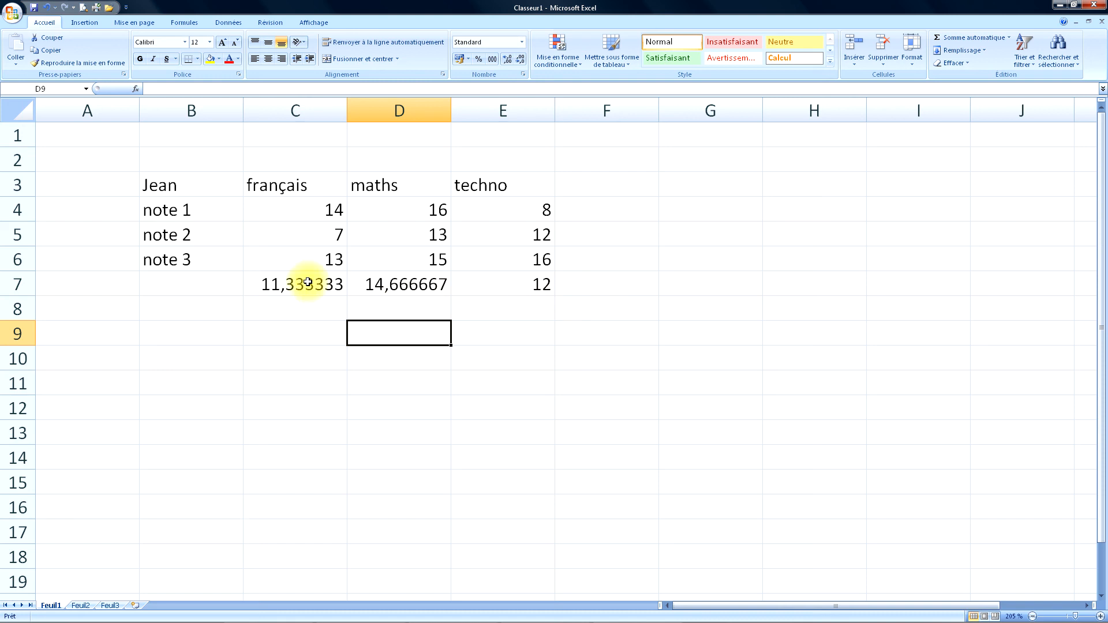
- Format the grades and averages in C4:E7 in the Nombre category with 1 decimal place
{"action": "left_click_drag", "start_coordinate": [292, 209], "coordinate": [495, 284]}
{"action": "right_click", "coordinate": [490, 281]}
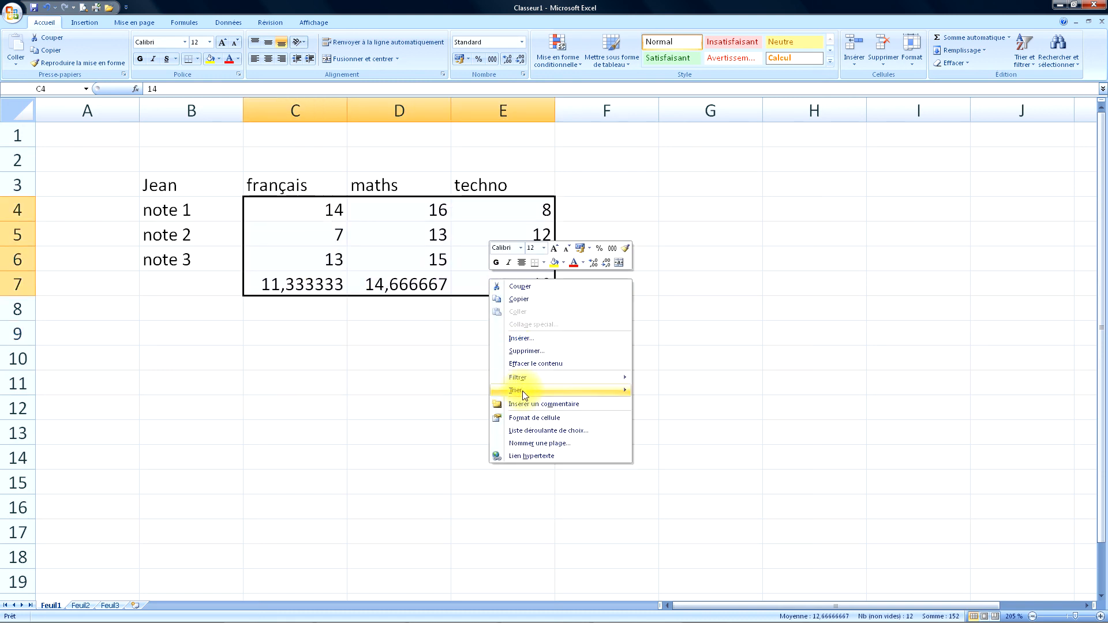
{"action": "left_click", "coordinate": [533, 419]}
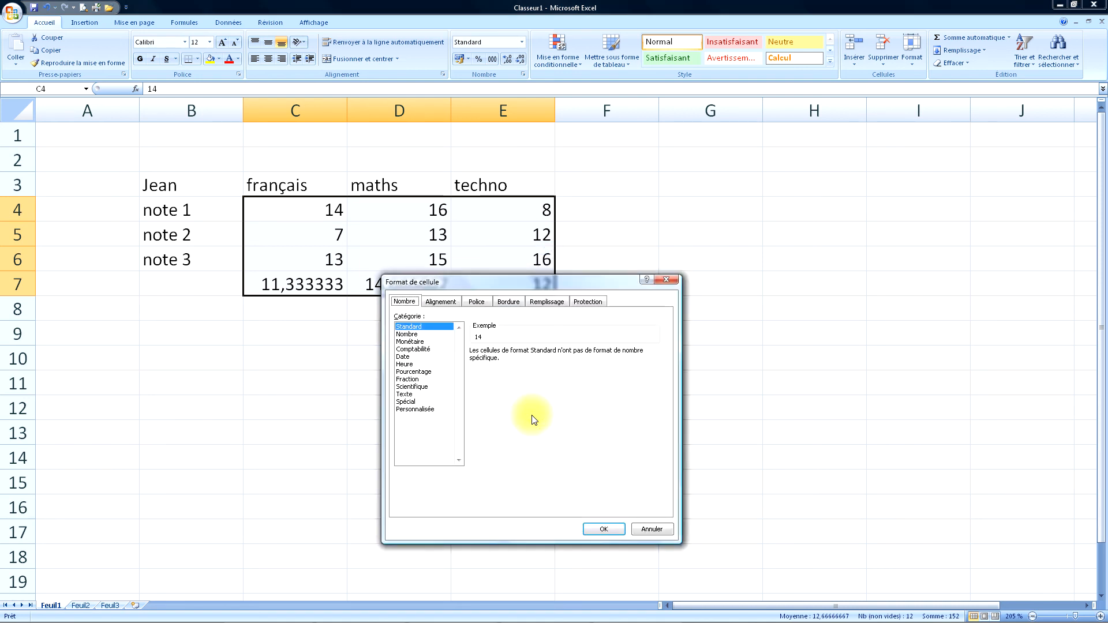
{"action": "left_click", "coordinate": [408, 335]}
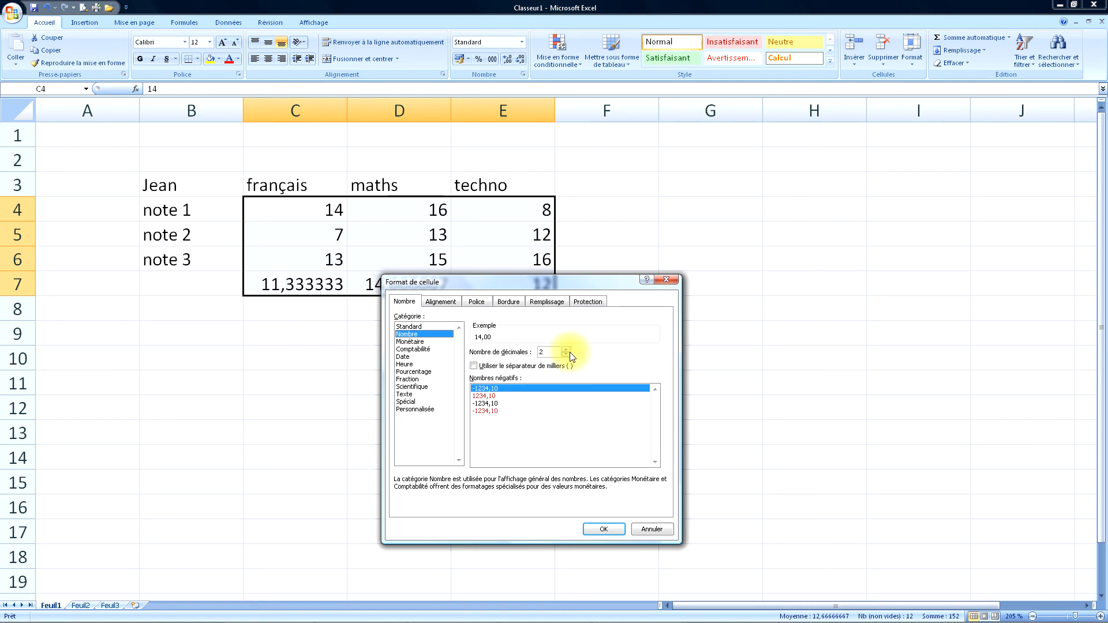
{"action": "left_click", "coordinate": [600, 528]}
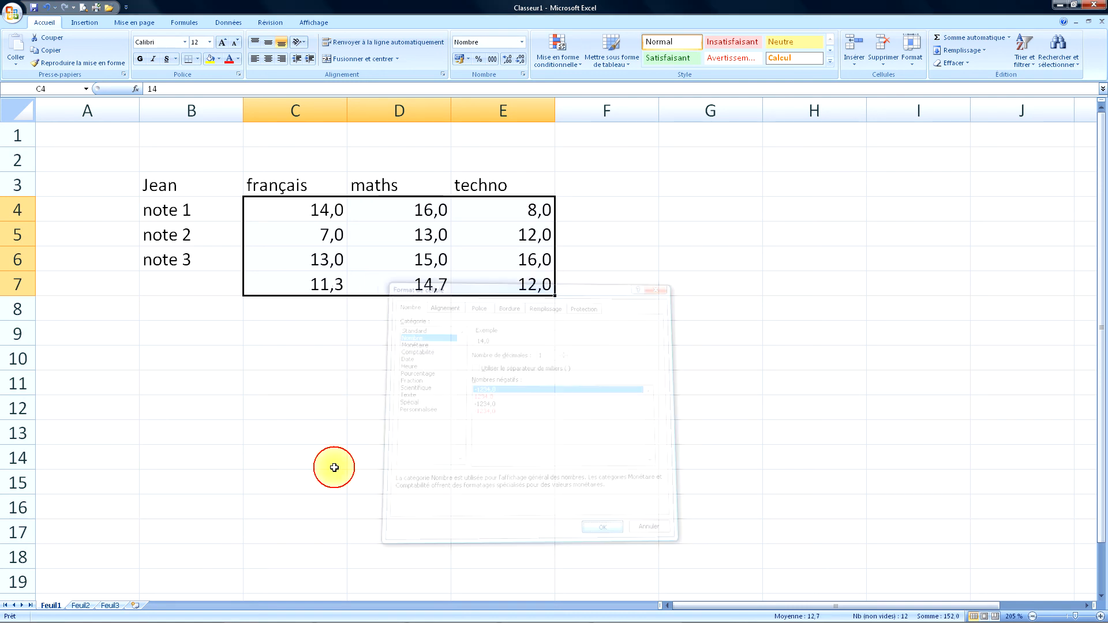
- Label the averages row by entering "moyenne" in cell B7
{"action": "left_click", "coordinate": [328, 462]}
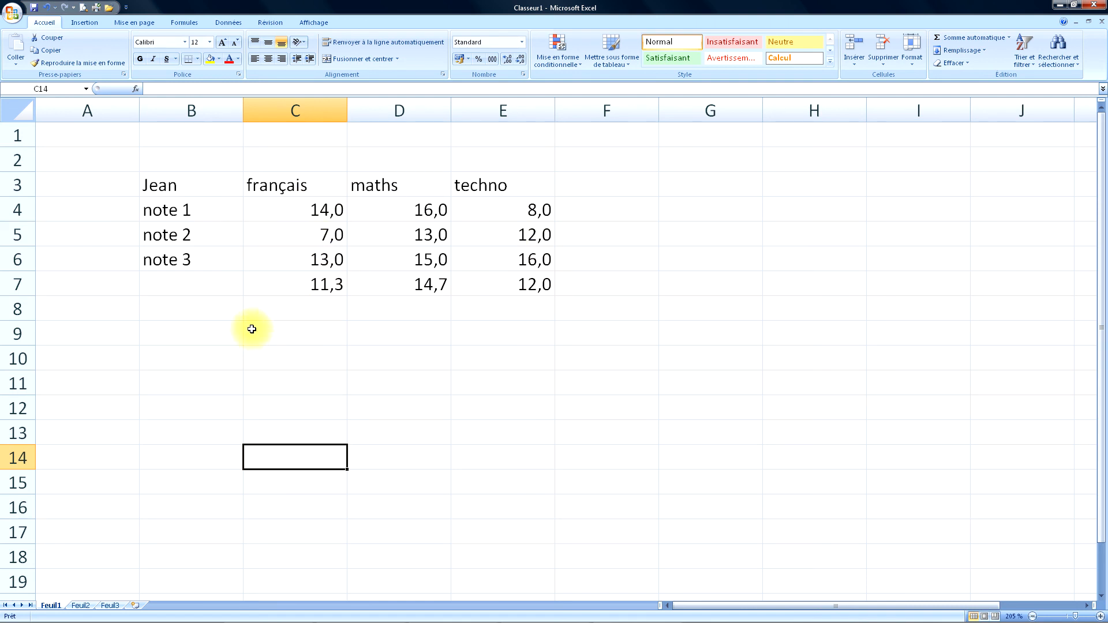
{"action": "left_click", "coordinate": [207, 289]}
{"action": "type", "text": "m"}
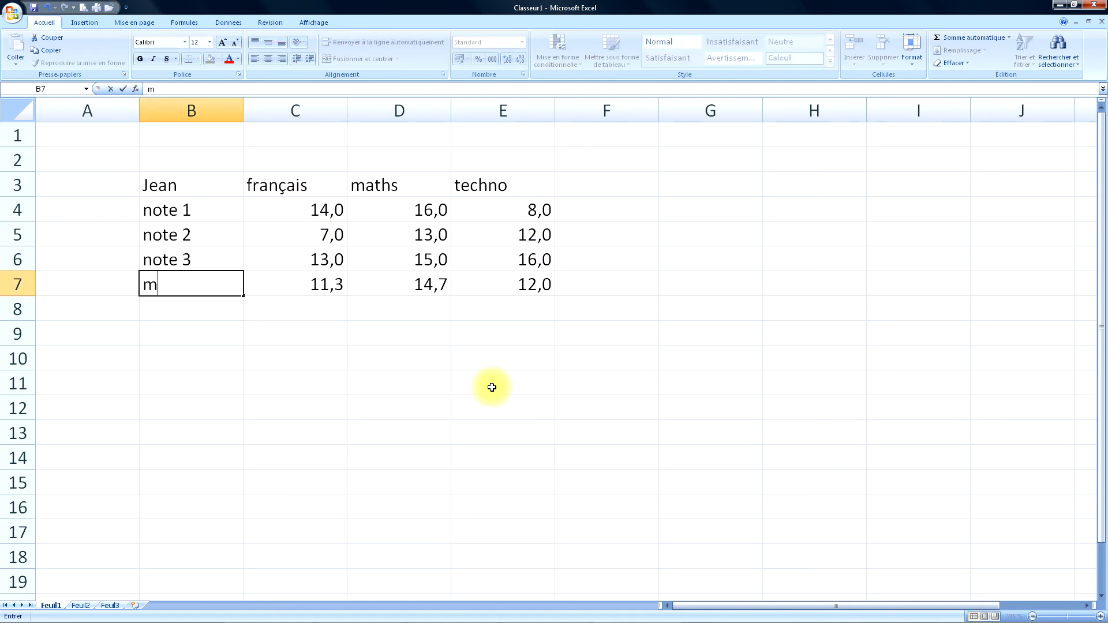
{"action": "type", "text": "oyenne"}
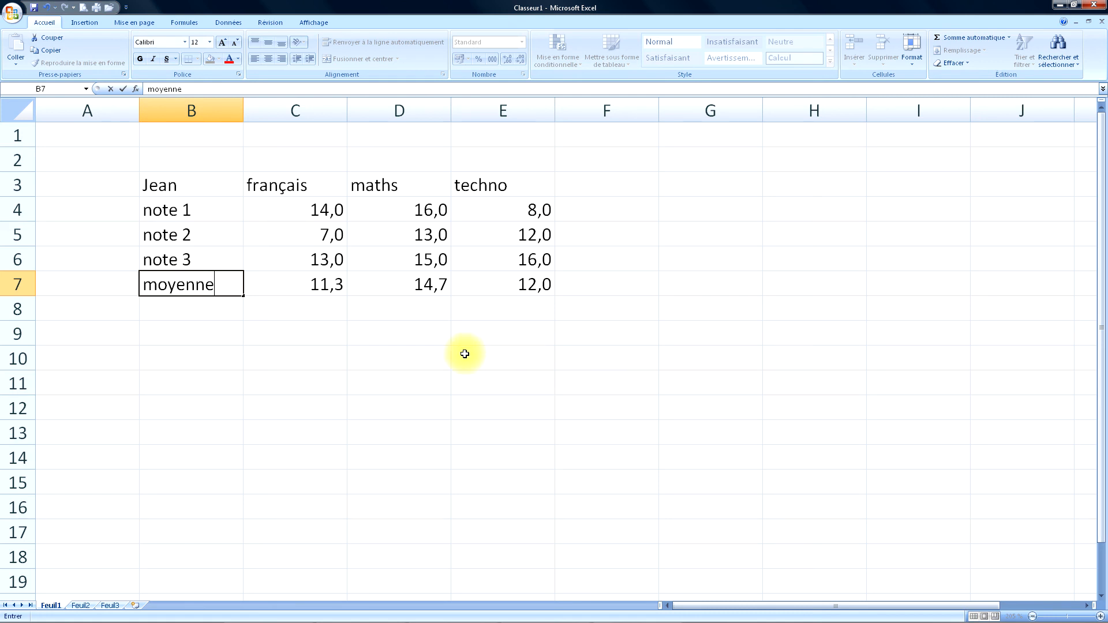
{"action": "left_click", "coordinate": [442, 358]}
- Center the subject headings, grades and averages horizontally in C3:E7
{"action": "left_click_drag", "start_coordinate": [287, 210], "coordinate": [430, 261]}
{"action": "left_click_drag", "start_coordinate": [292, 181], "coordinate": [508, 287]}
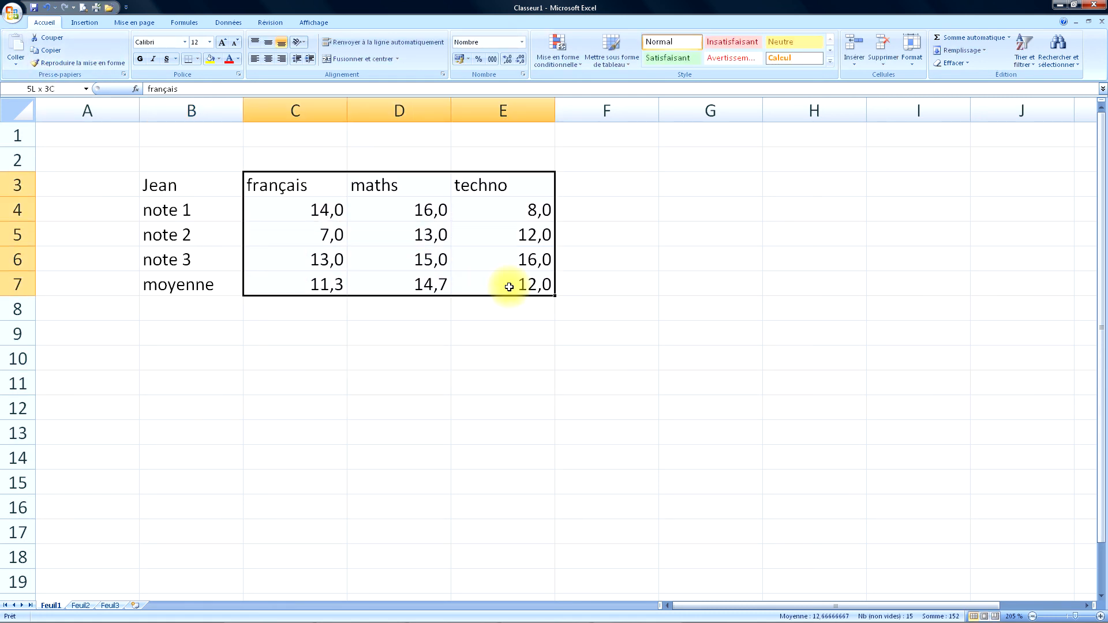
{"action": "left_click", "coordinate": [269, 58]}
{"action": "left_click", "coordinate": [360, 333]}
- Select the whole grade table, B3:E7, including the row labels and subject headings
{"action": "left_click", "coordinate": [189, 183]}
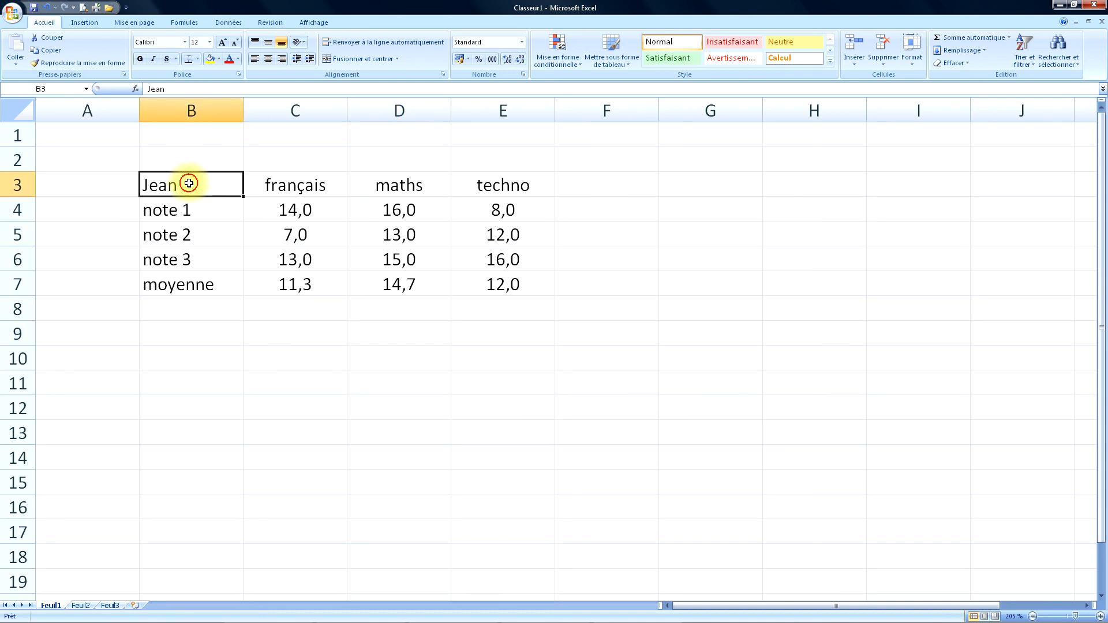
{"action": "left_click_drag", "start_coordinate": [188, 183], "coordinate": [469, 285]}
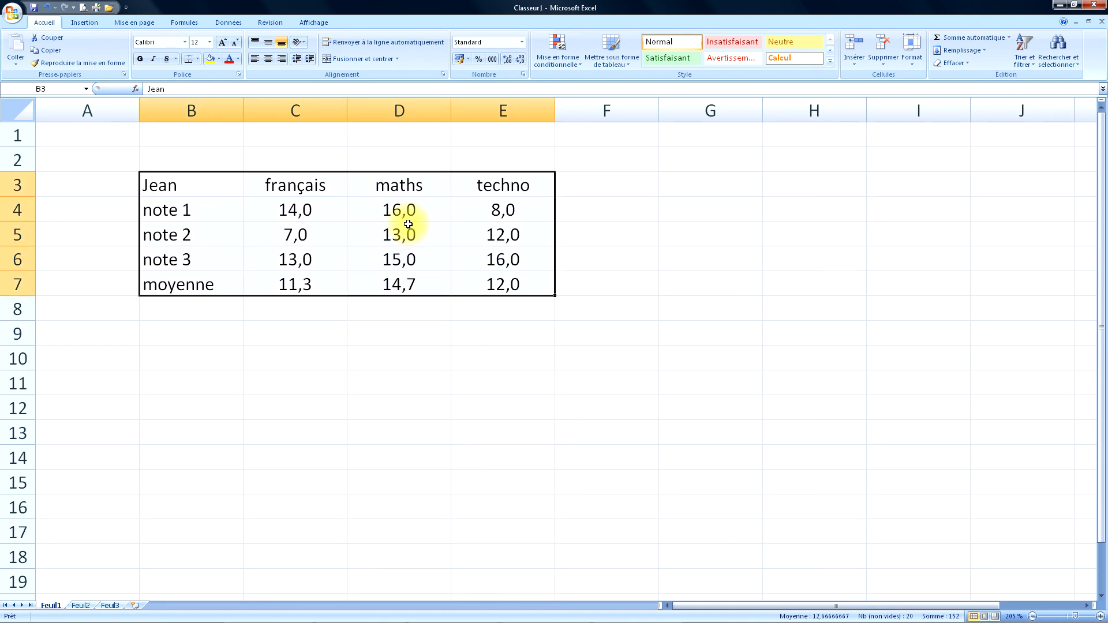
{"action": "right_click", "coordinate": [313, 221]}
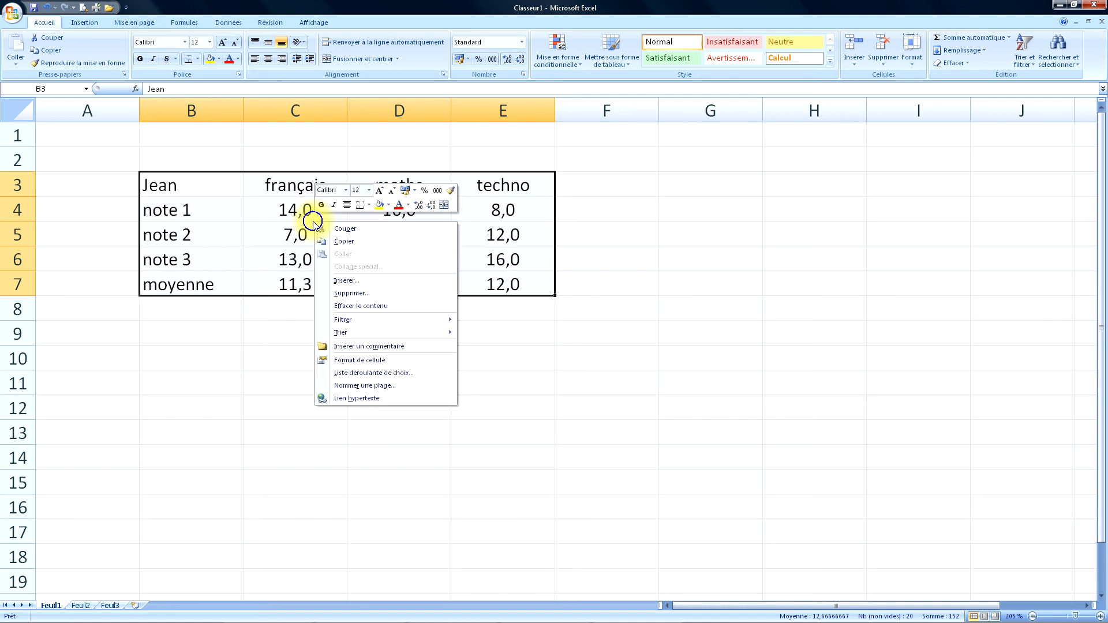
{"action": "left_click", "coordinate": [386, 362]}
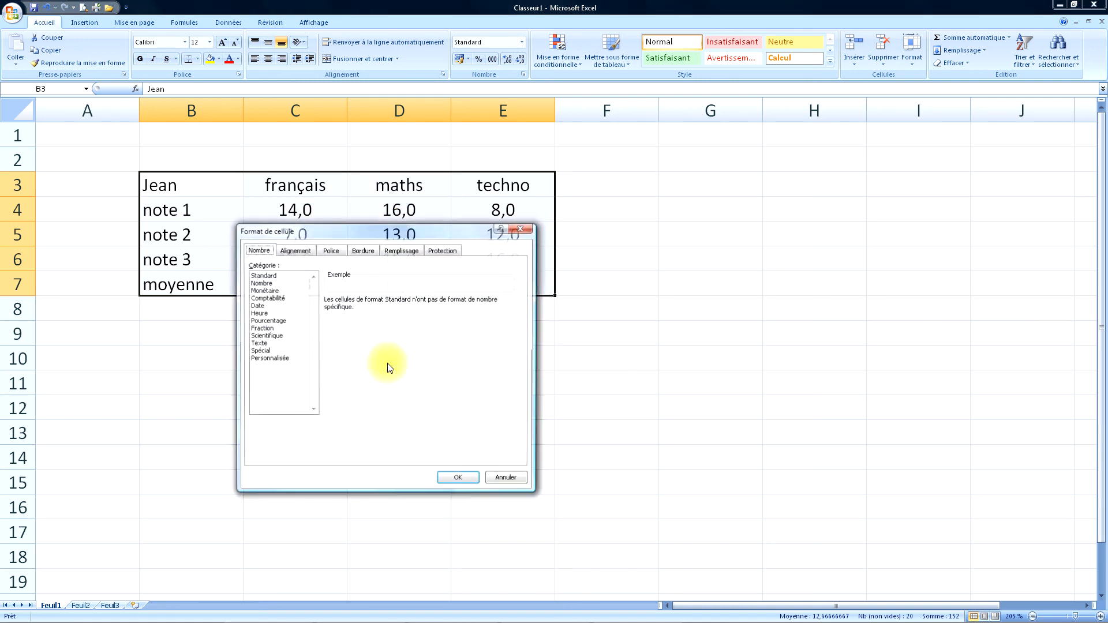
{"action": "left_click", "coordinate": [363, 251]}
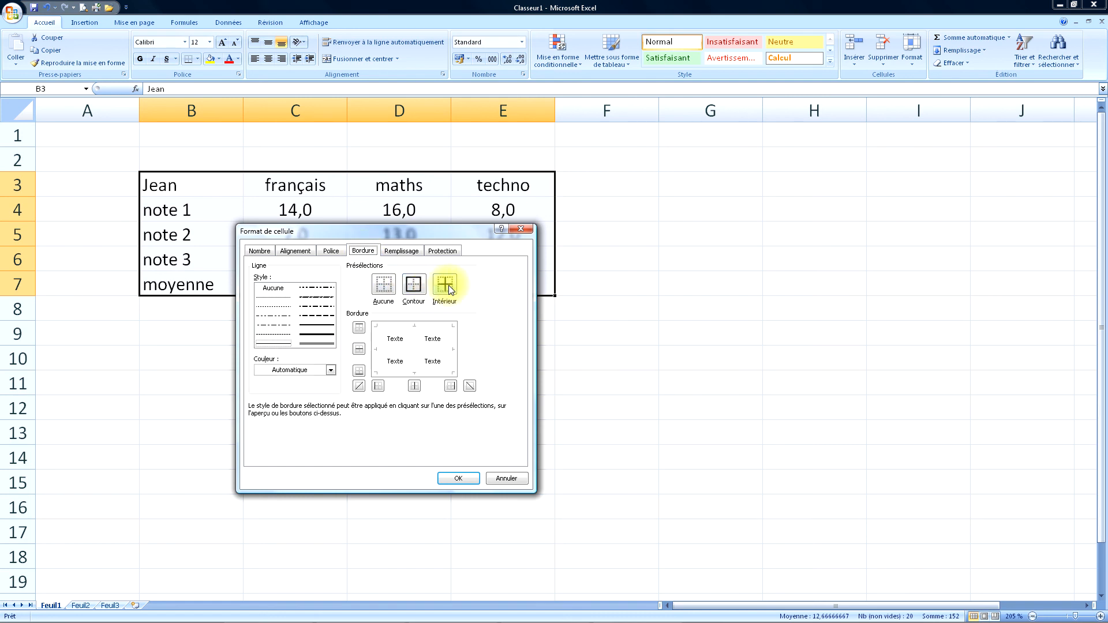
{"action": "left_click", "coordinate": [514, 479]}
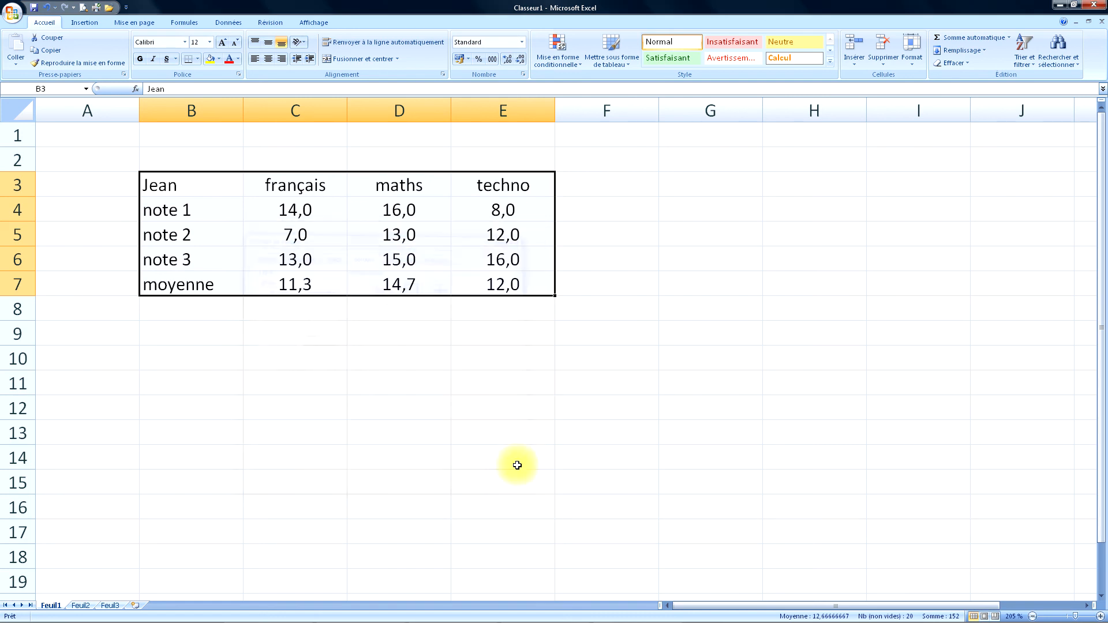
- Apply borders around and between all cells of the selected grade table B3:E7
{"action": "left_click", "coordinate": [198, 60]}
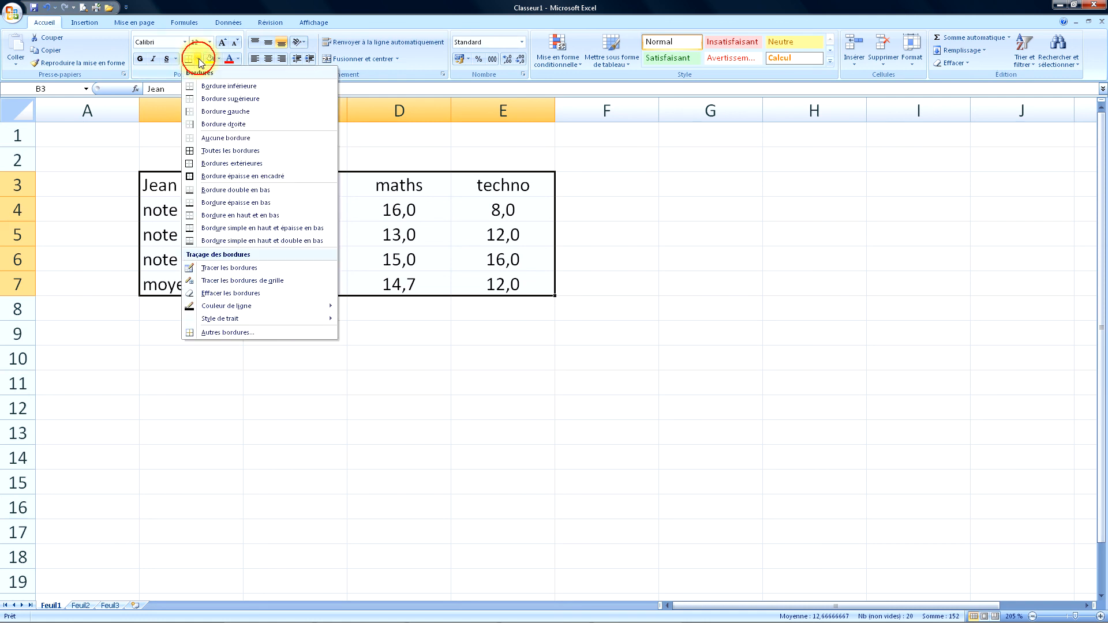
{"action": "left_click", "coordinate": [191, 152]}
{"action": "left_click", "coordinate": [378, 333]}
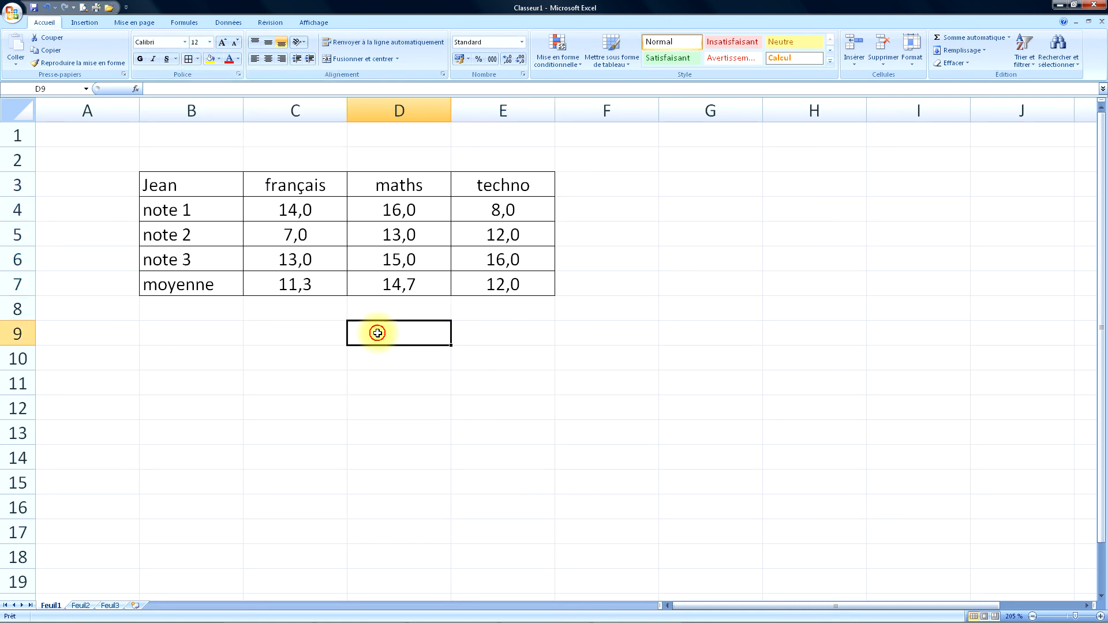